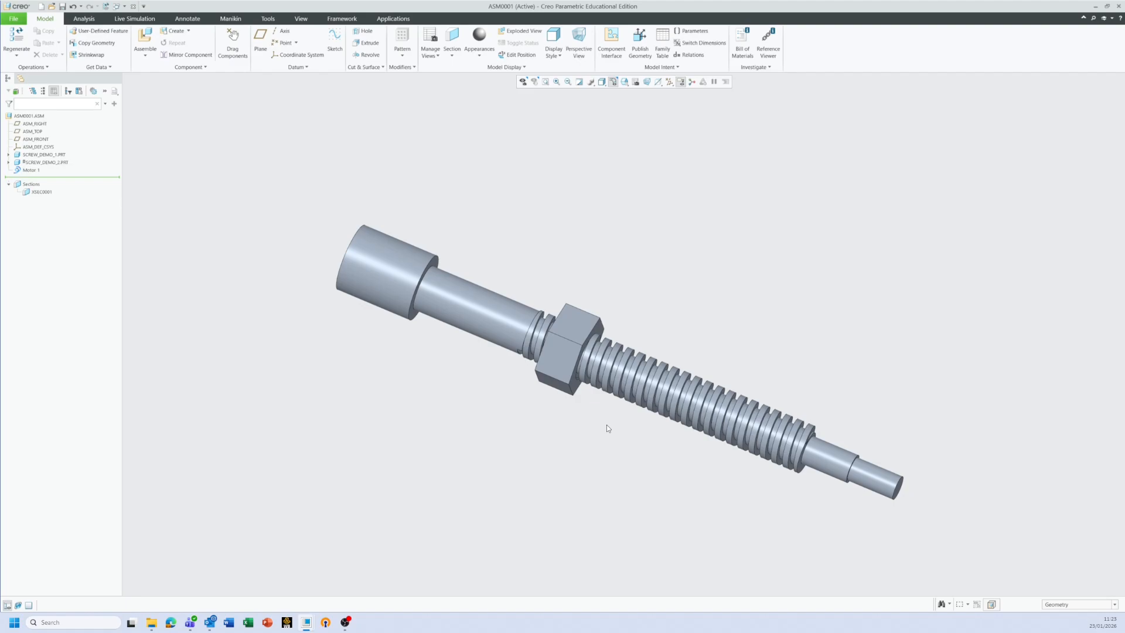
Move the hex nut along the threaded screw in the assembly with the Drag Components tool
left_click(234, 38)
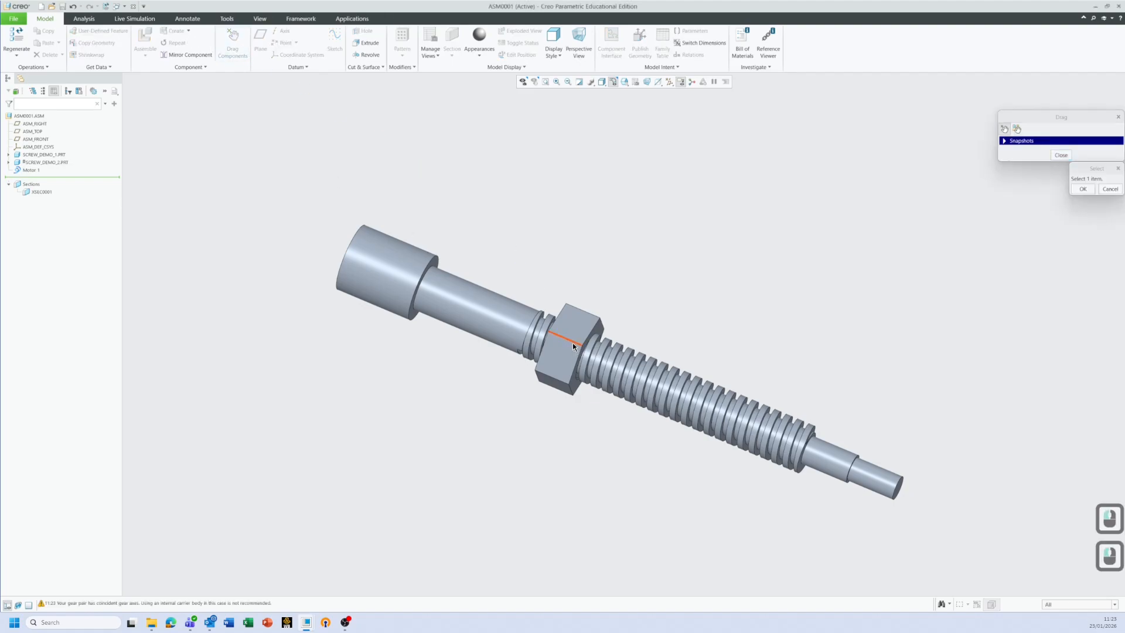
left_click(572, 339)
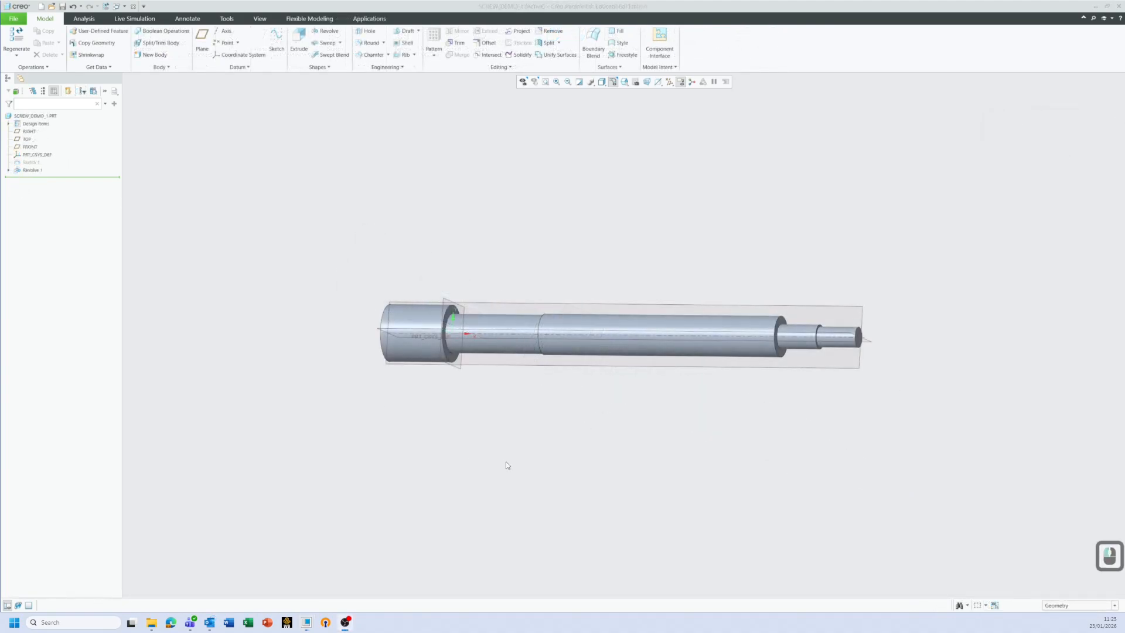
Start a new sketch on the screw part's FRONT datum plane and orient it to the sketch view
mouse_move(667, 381)
middle_mouse_down()
mouse_move(622, 384)
mouse_move(649, 413)
middle_mouse_up()
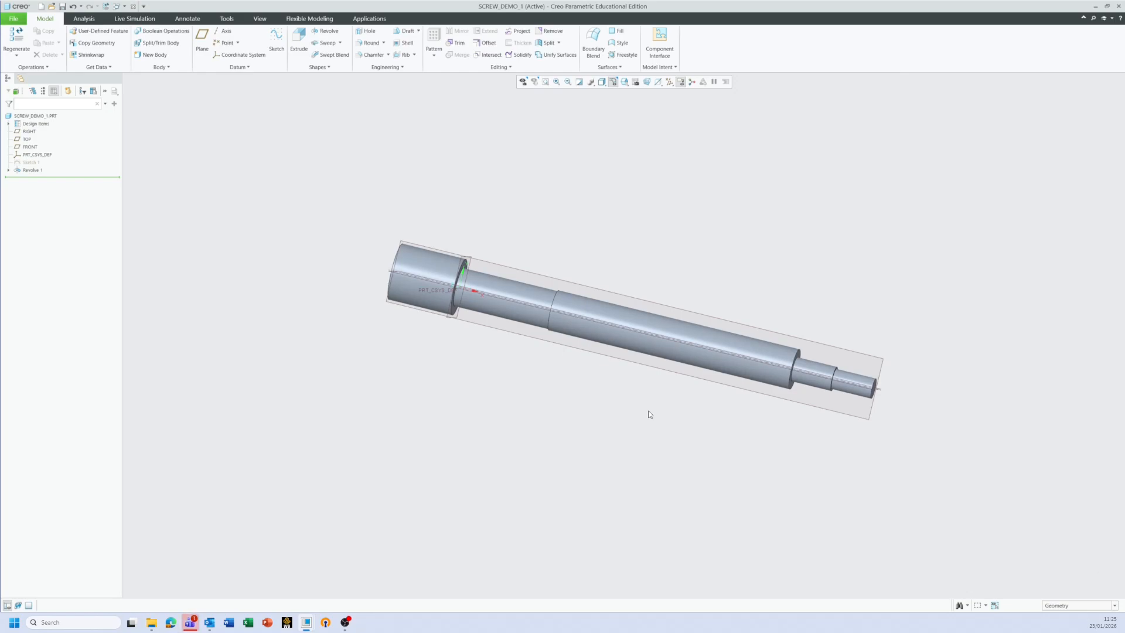
left_click(511, 274)
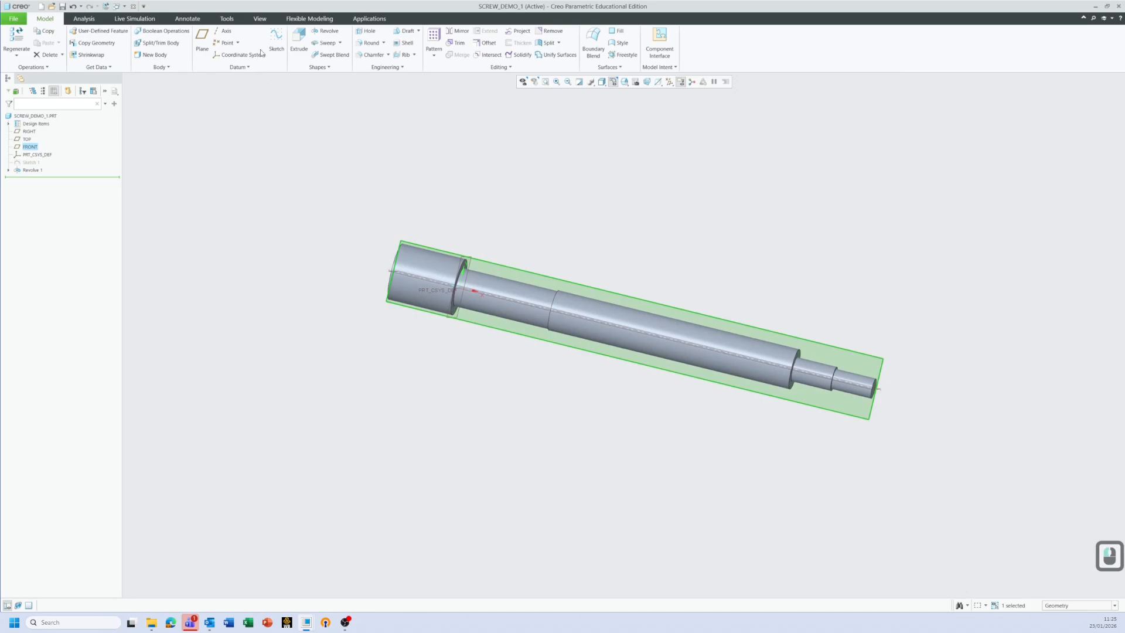
left_click(281, 56)
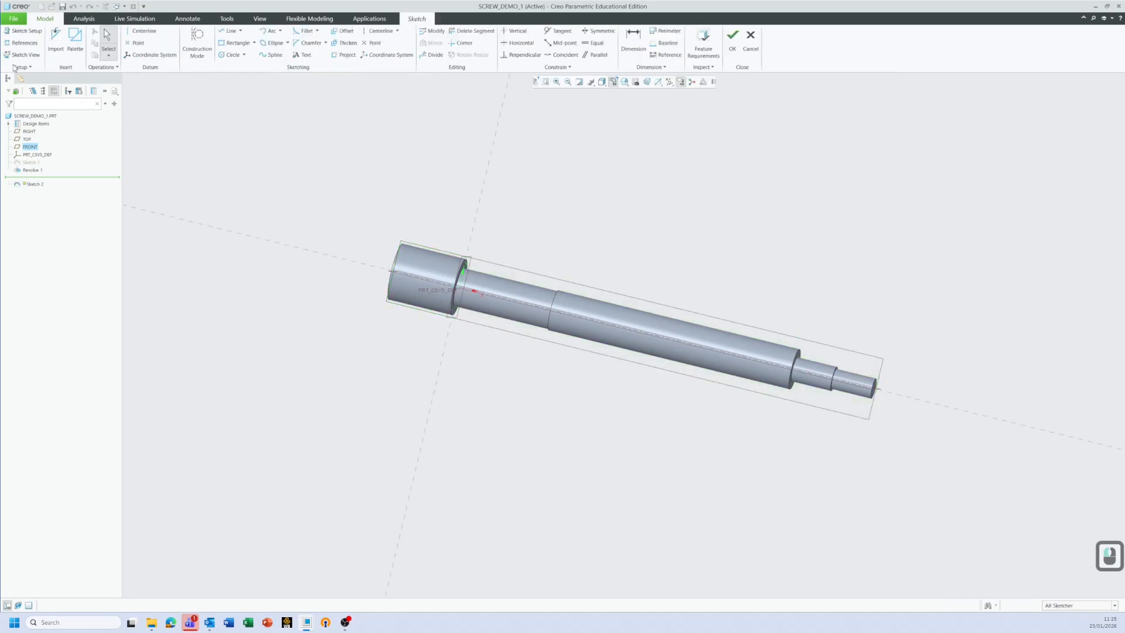
left_click(26, 54)
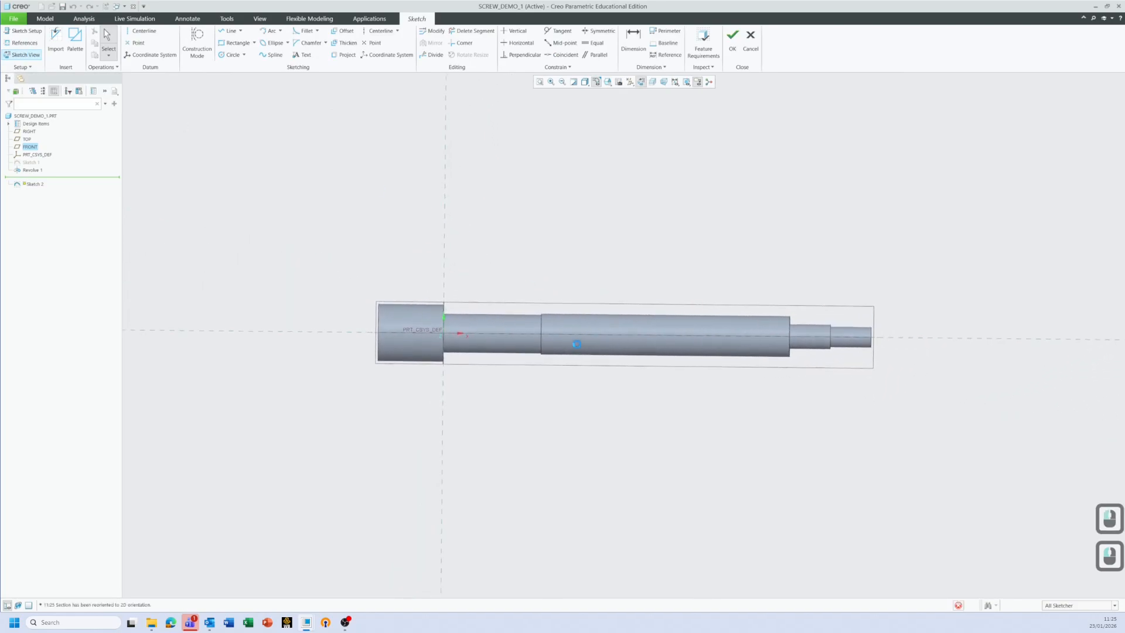
scroll(788, 324, "up", 2)
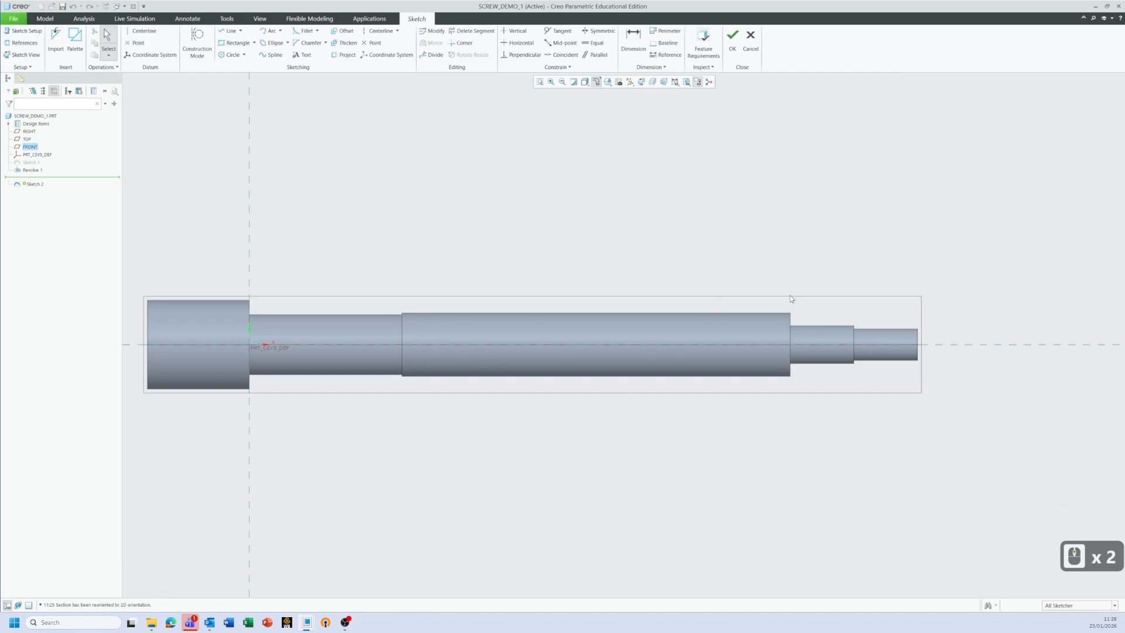
Sketch a horizontal line along the upper edge of the long thread section, from beyond its thin-end shoulder to the shoulder nearest the head
left_click(229, 30)
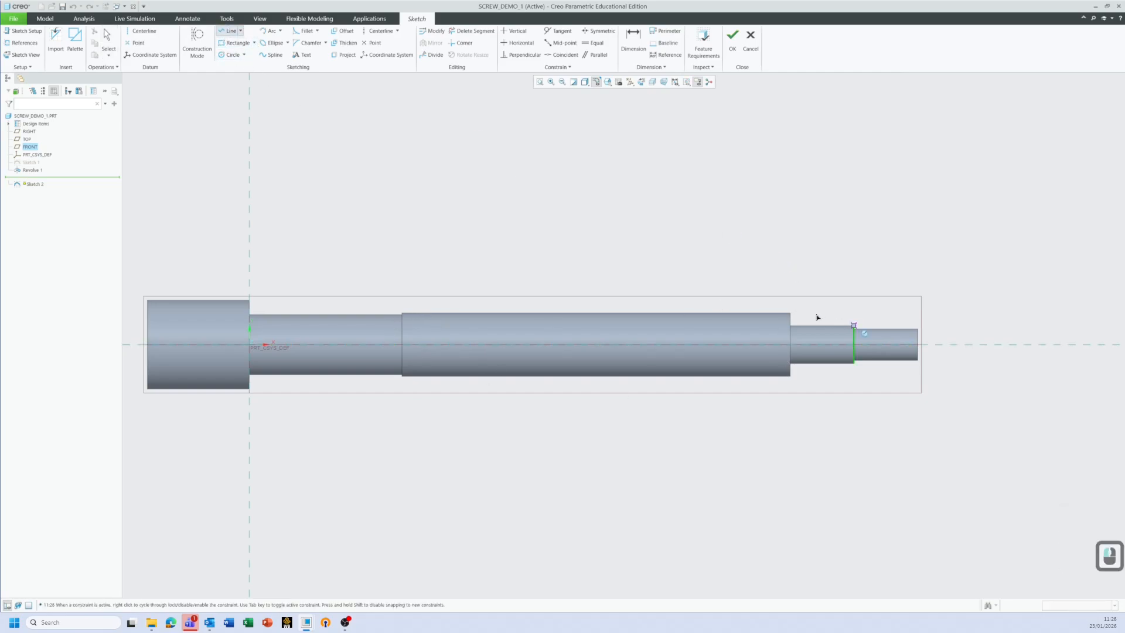
left_click(768, 313, "alt")
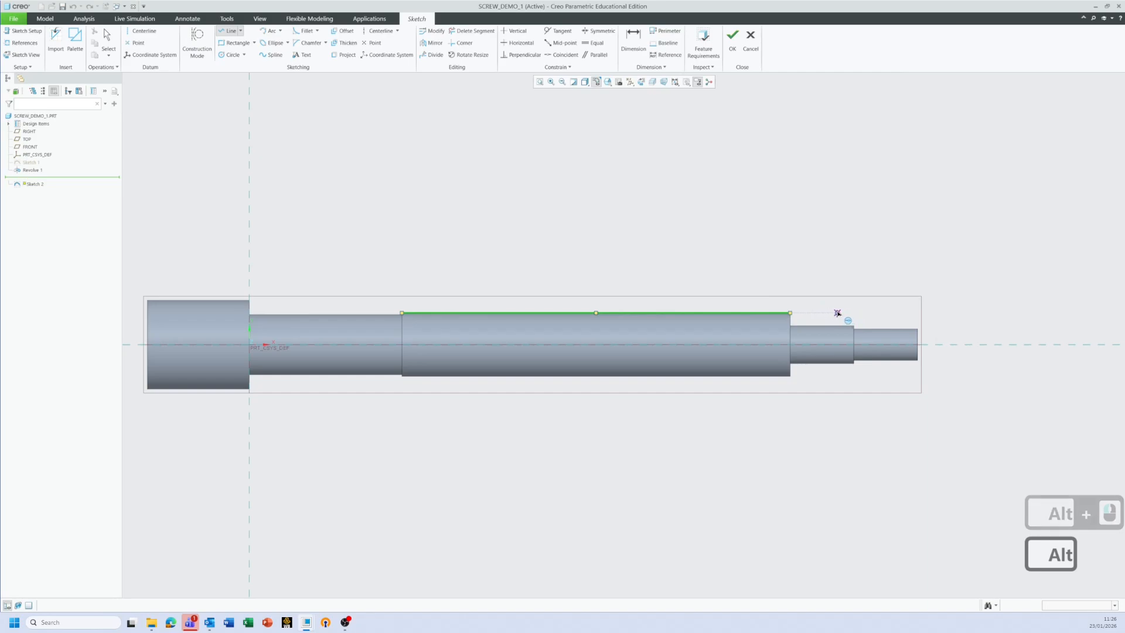
left_click(836, 313)
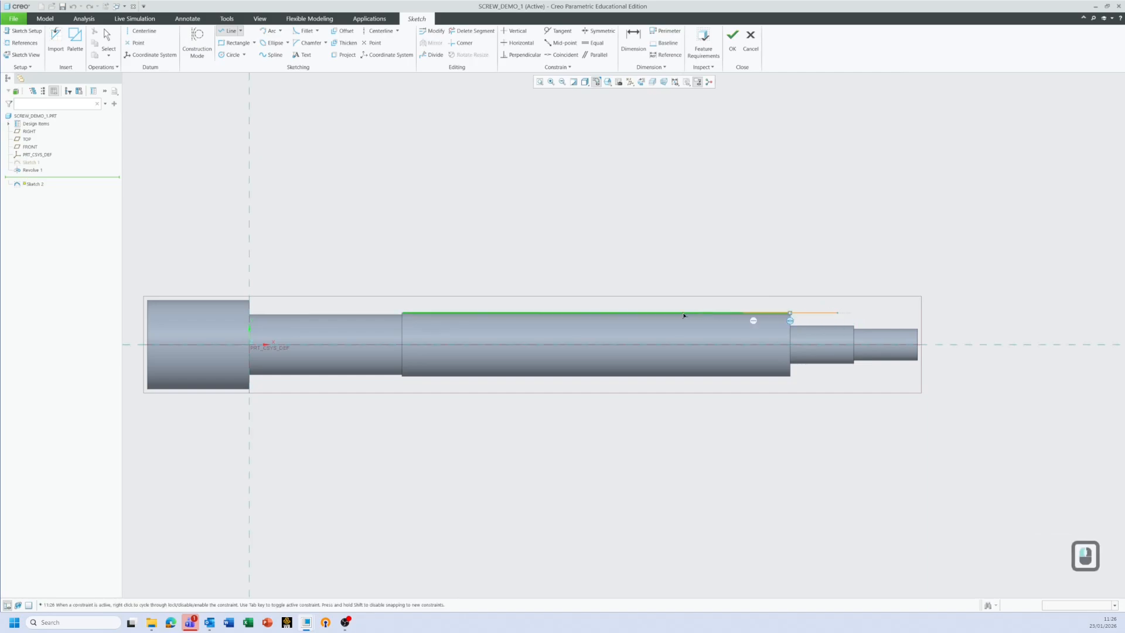
left_click(402, 313)
middle_click(436, 420)
middle_click(436, 420)
scroll(389, 334, "up", 6)
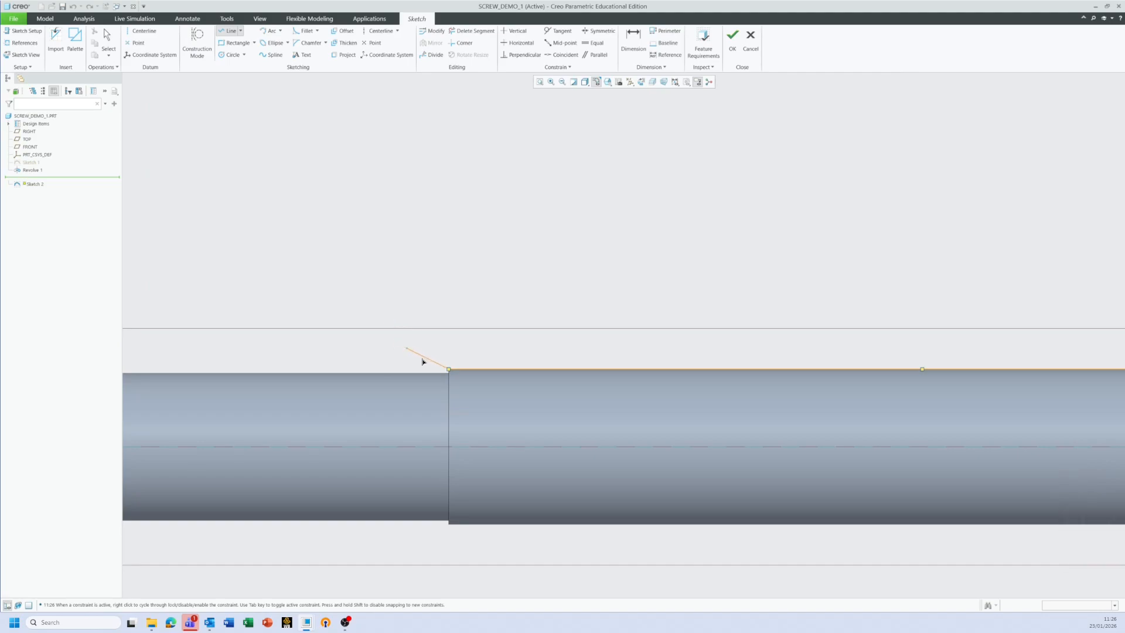
middle_click(363, 299)
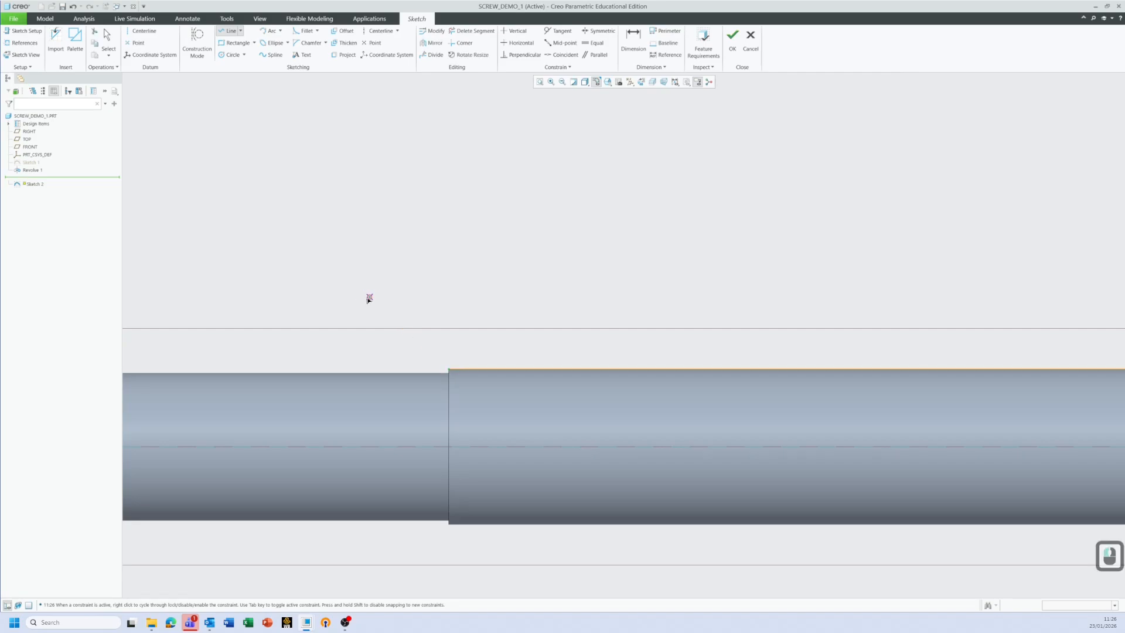
Sketch a slanted line about 15 long from the horizontal line's head-side end, rising away from the shaft toward the head
left_click(449, 369)
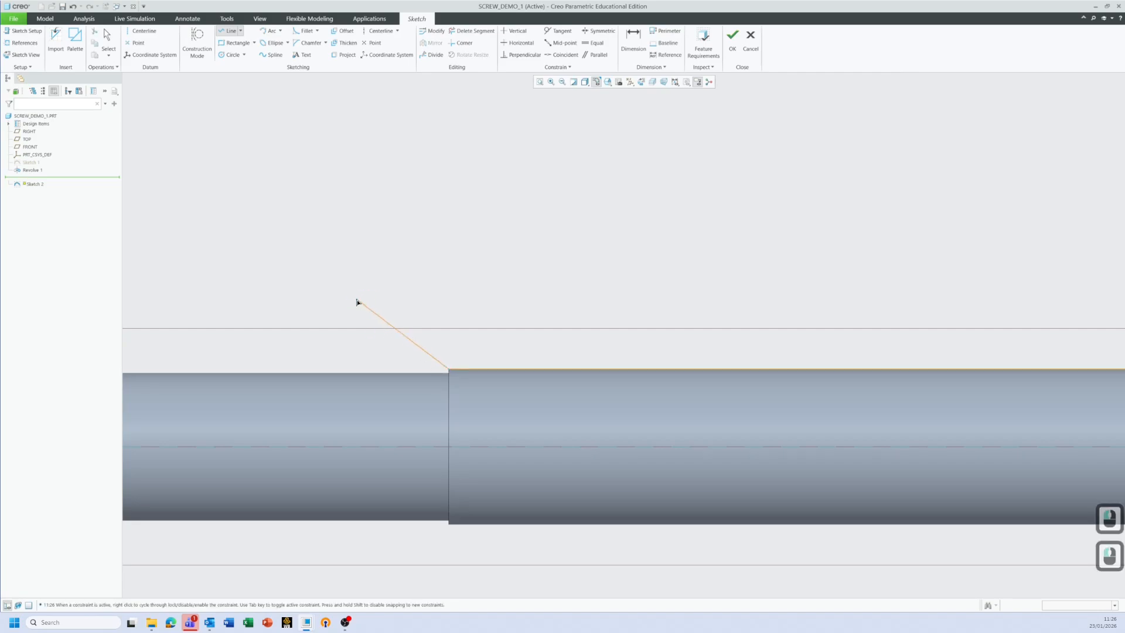
middle_click(525, 295)
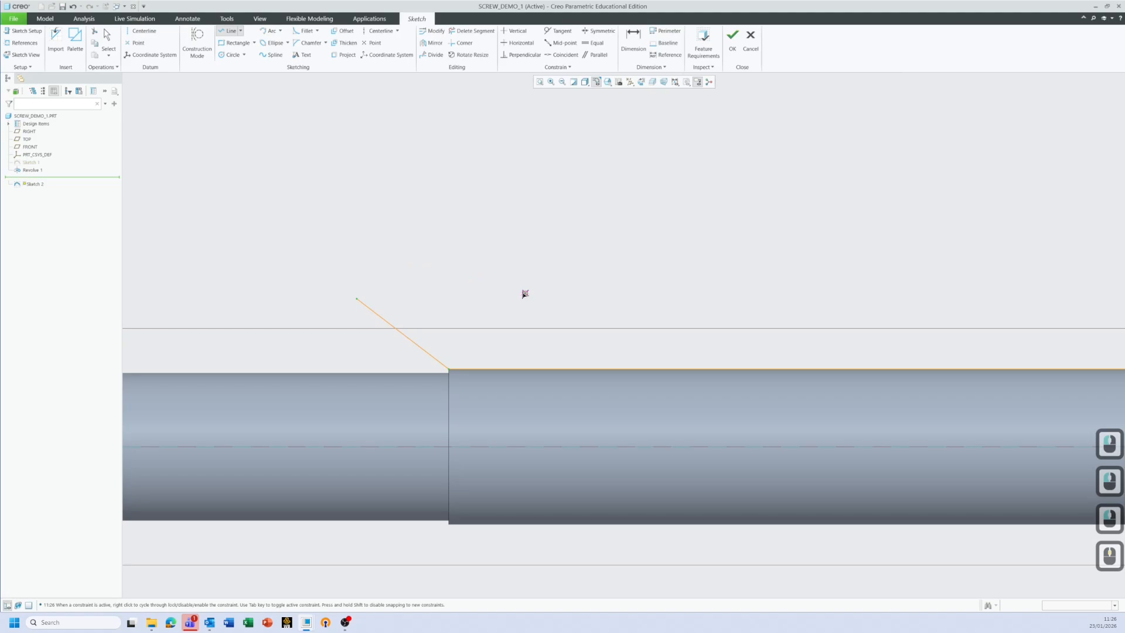
middle_click(524, 293)
scroll(560, 338, "up", 3)
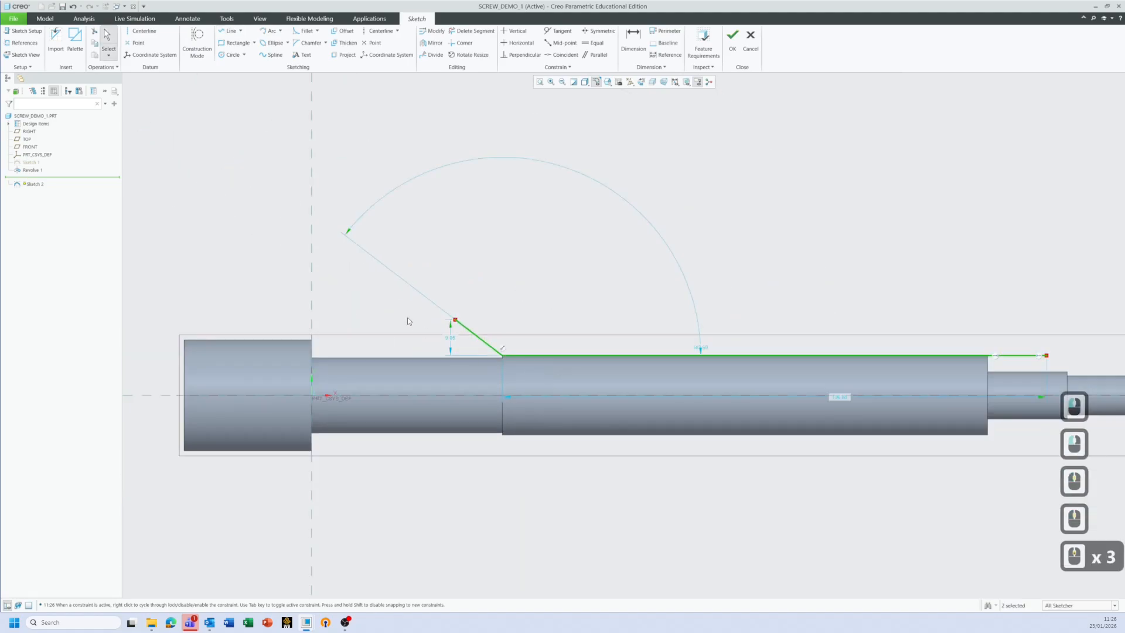
scroll(408, 321, "down", 2)
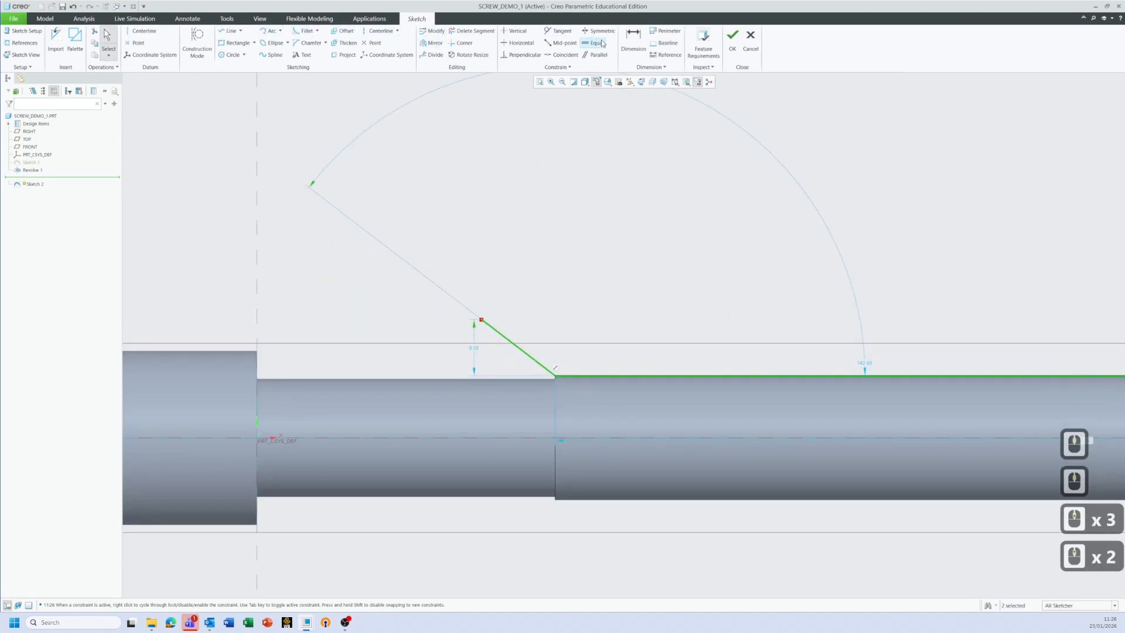
Dimension the slanted line's length and set its angle to the shaft's horizontal axis to 30 degrees
left_click(634, 41)
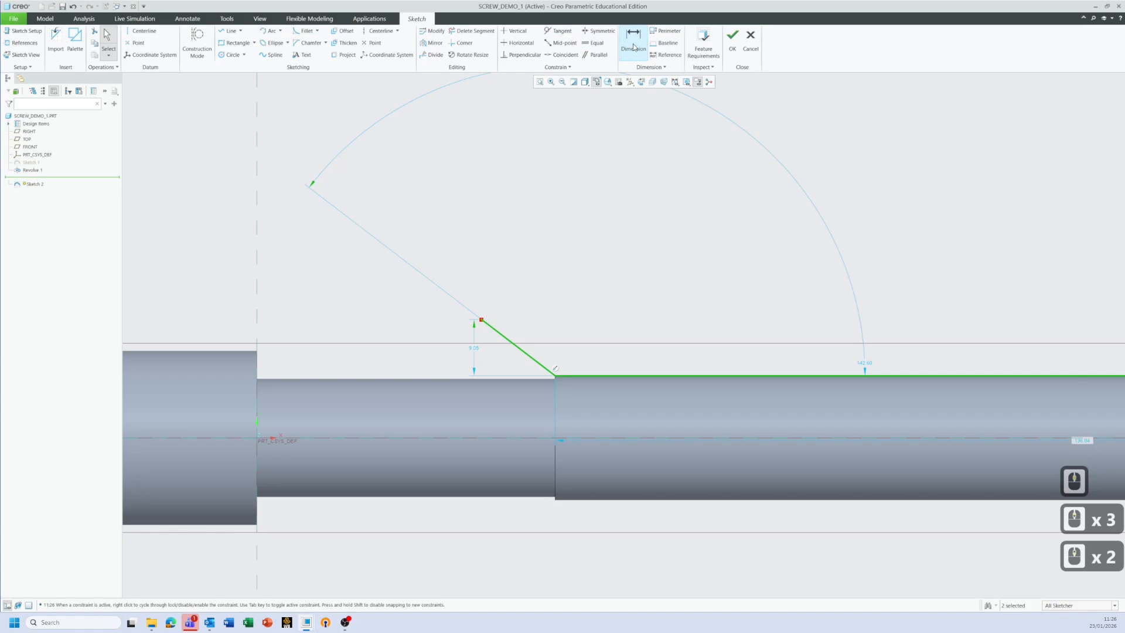
left_click(514, 346)
left_click(433, 438)
middle_click(392, 364)
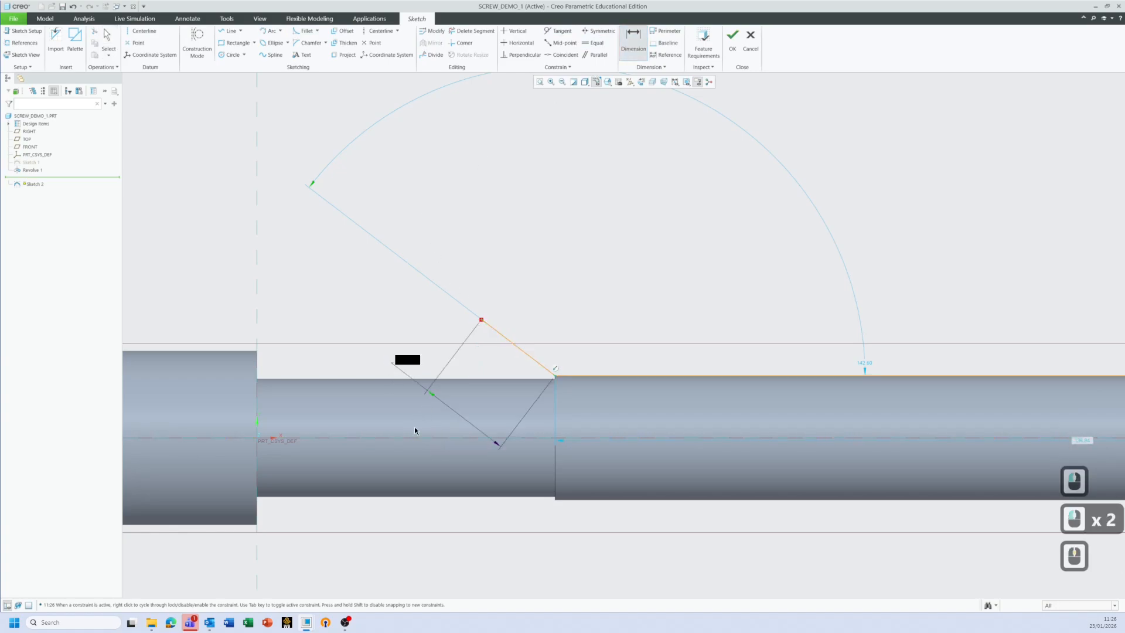
left_click(519, 350)
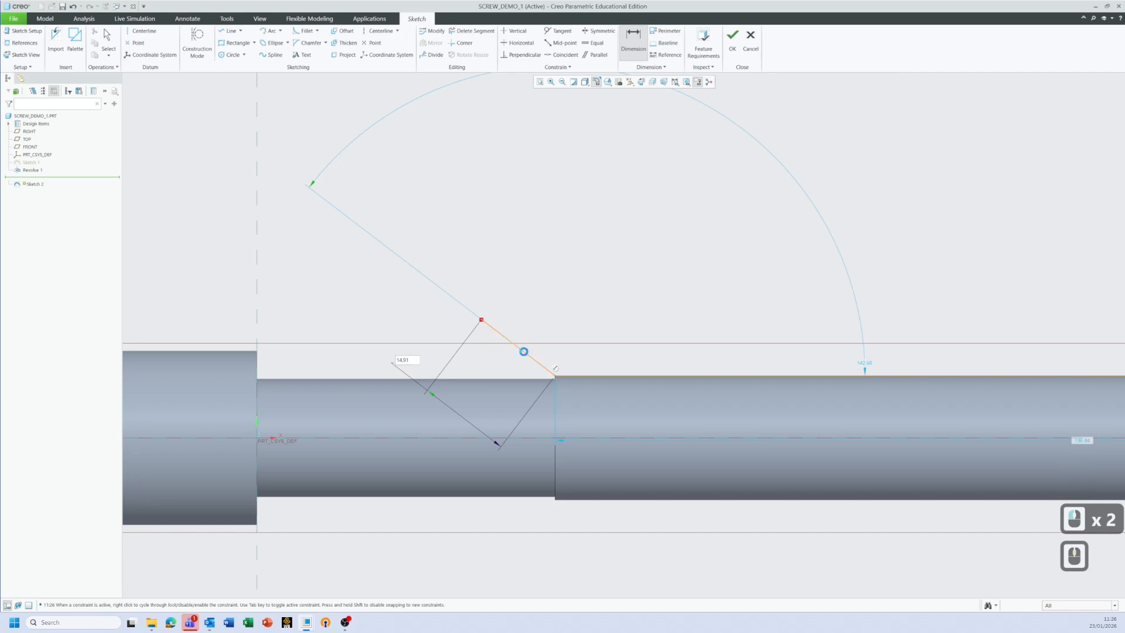
left_click(433, 438)
middle_click(368, 364)
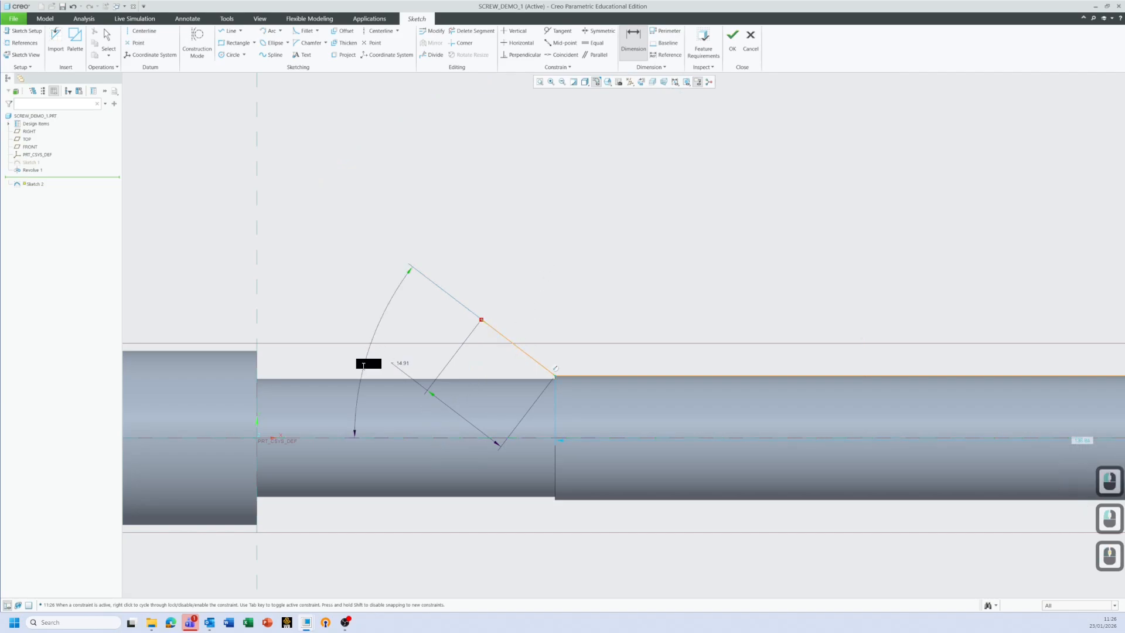
type("30")
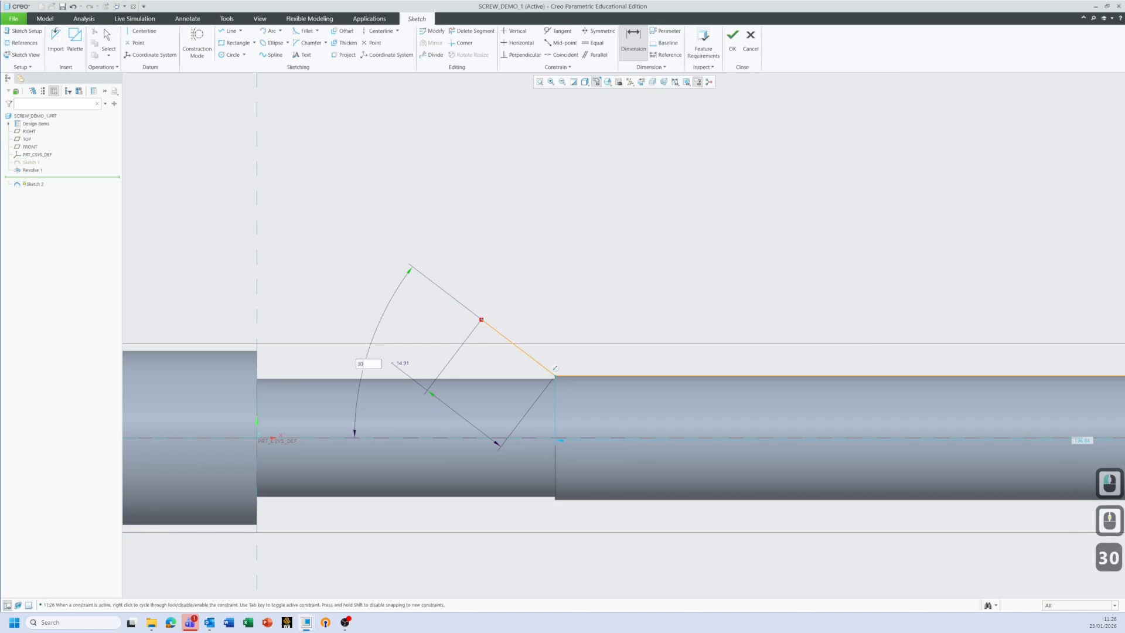
key("Return")
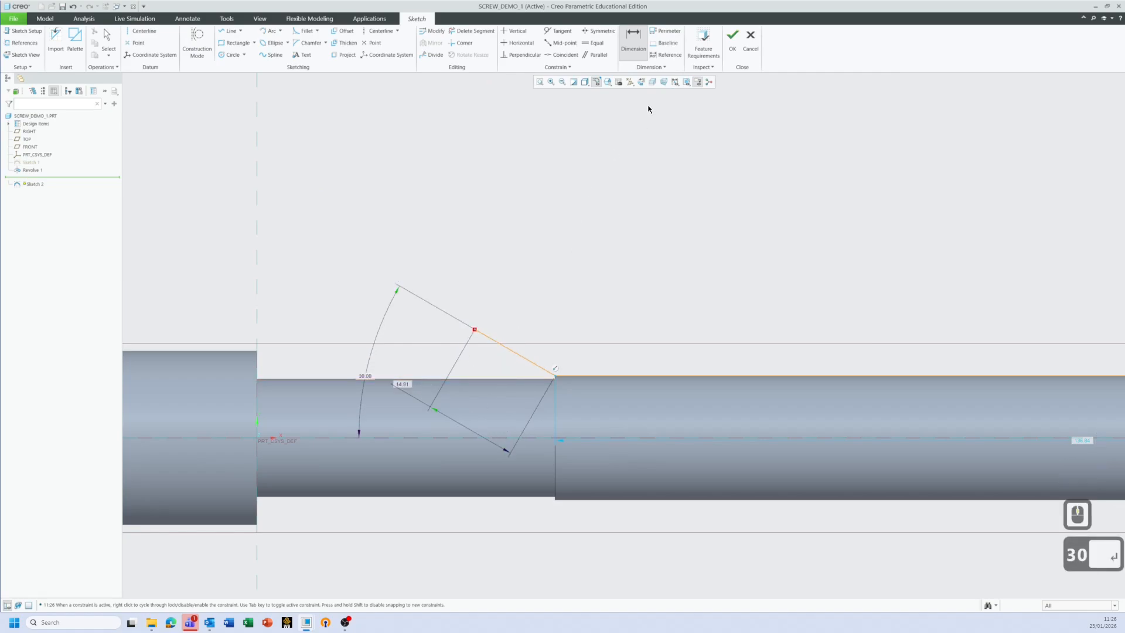
Dimension the slanted line's vertical height as 2.5, deleting its conflicting length dimension
left_click(630, 47)
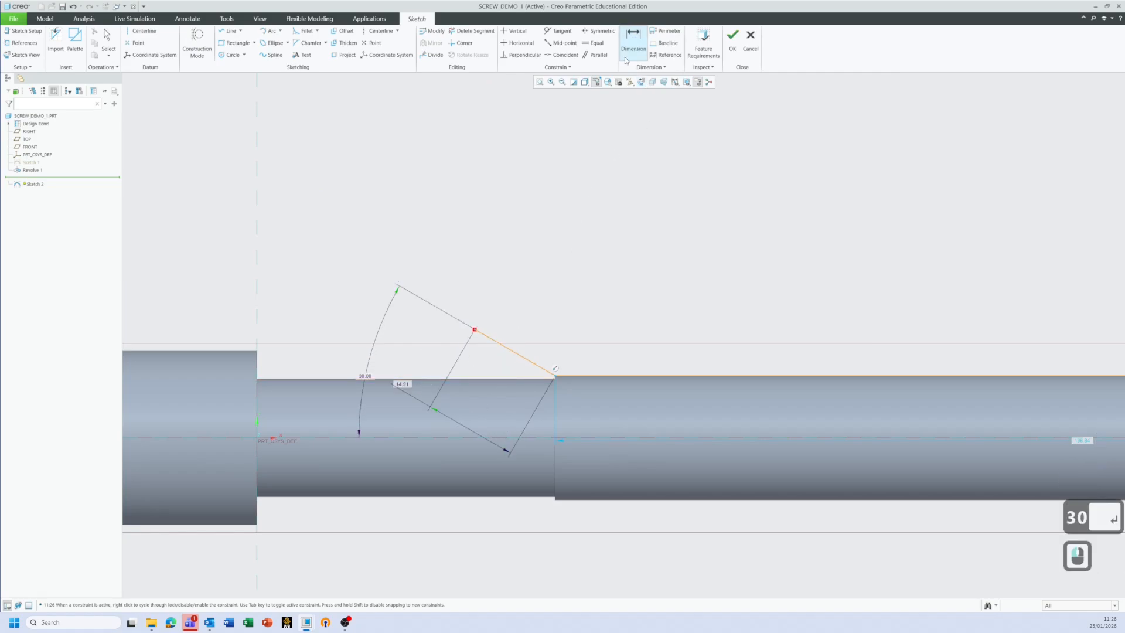
left_click(481, 332)
left_click(564, 375)
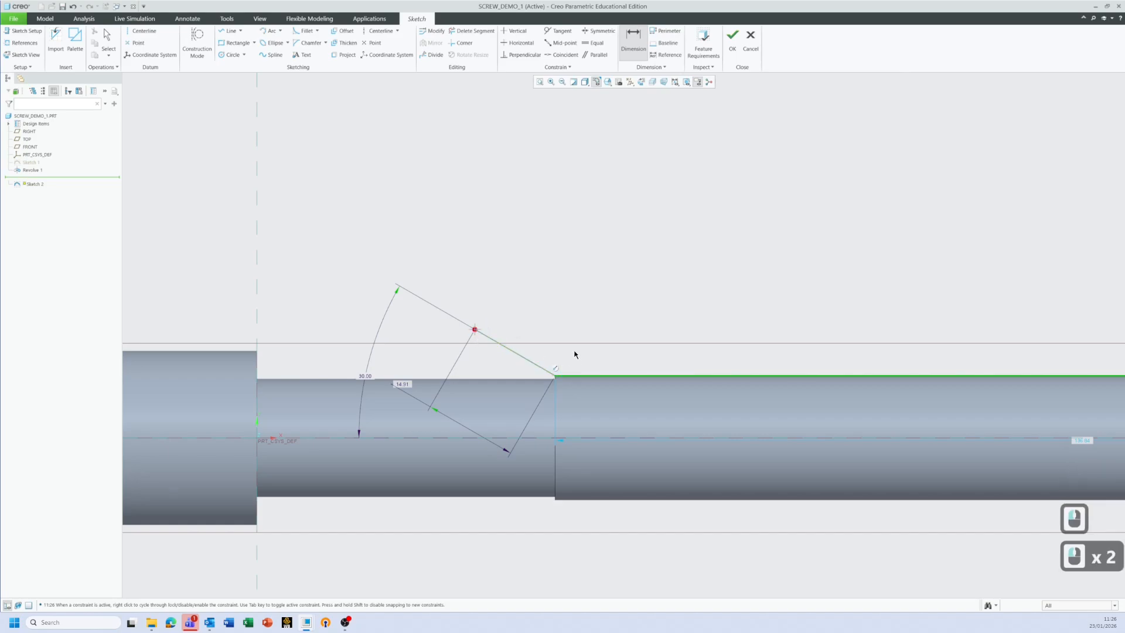
middle_click(571, 342)
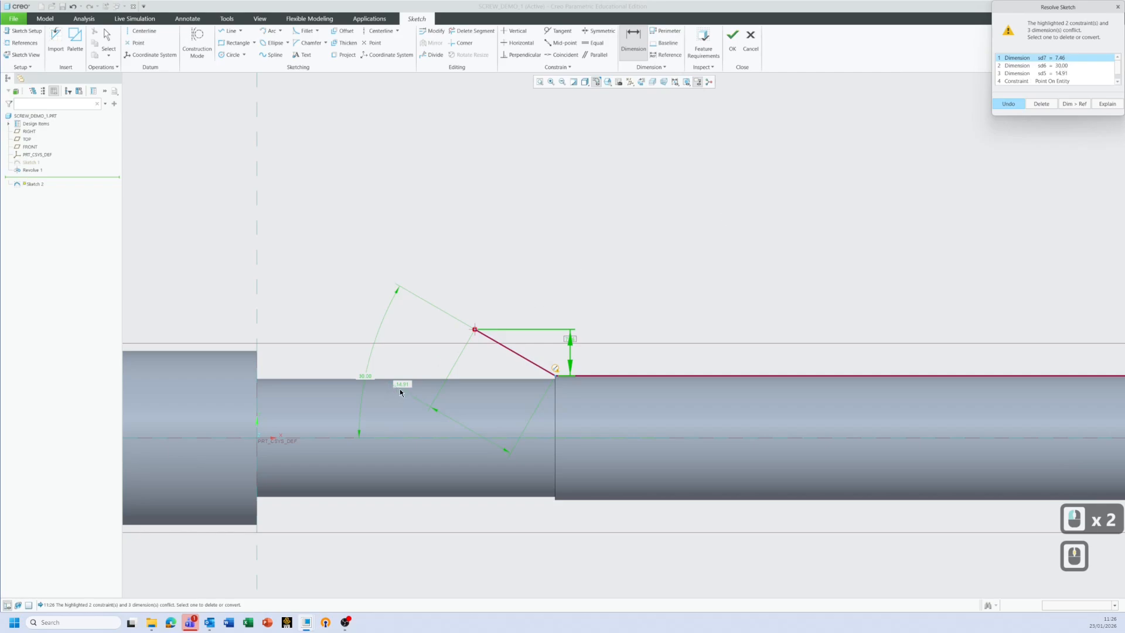
left_click(1042, 73)
left_click(1049, 103)
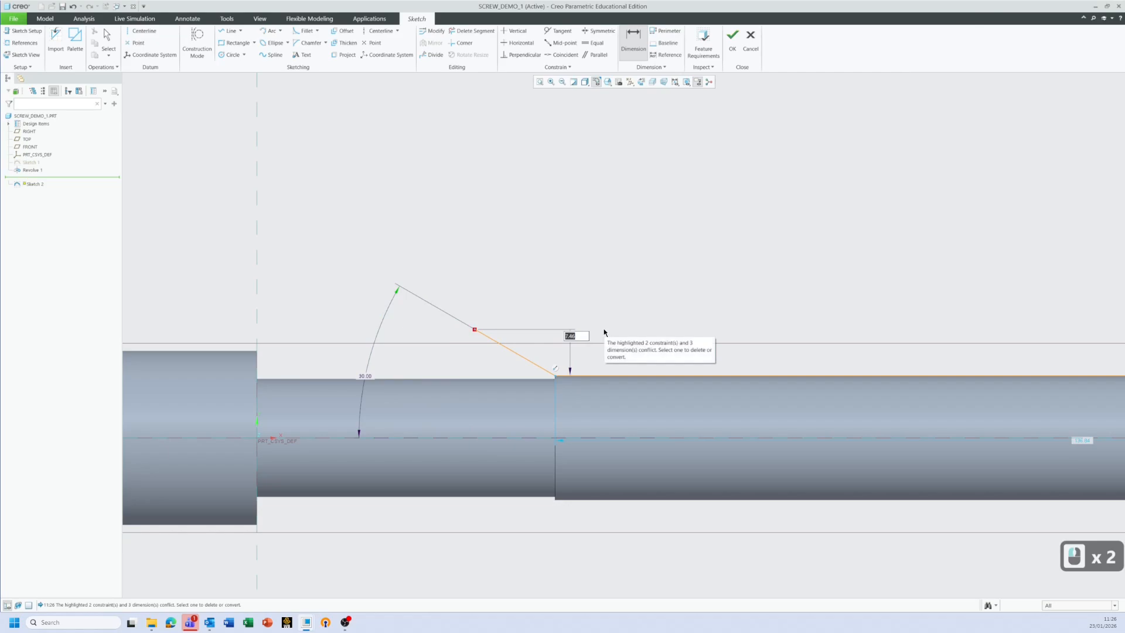
type("2")
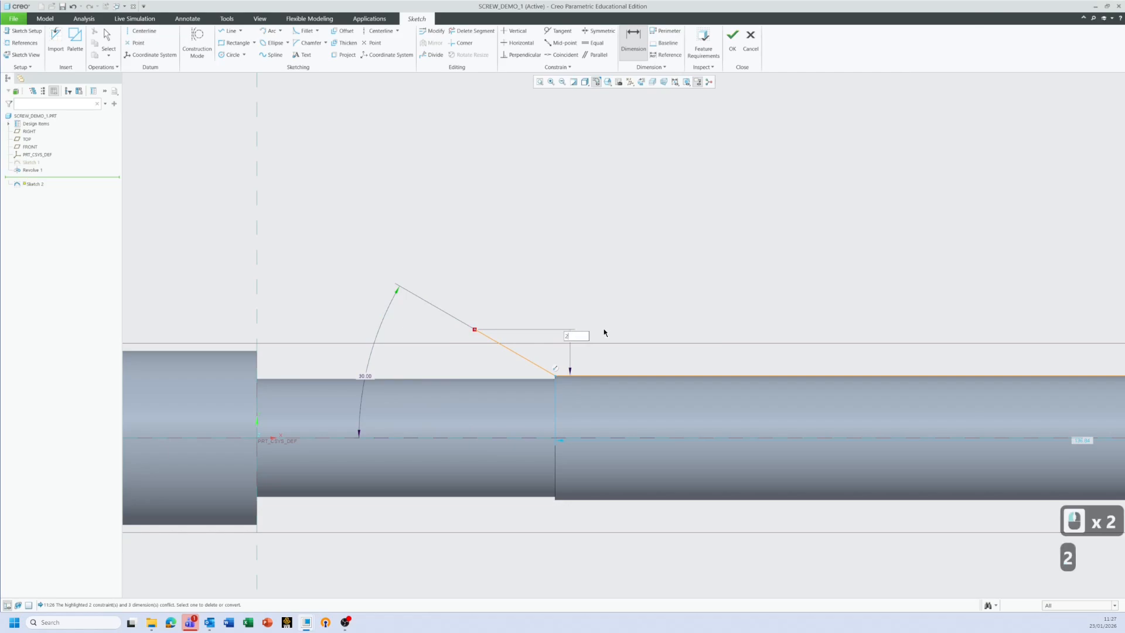
type(".5")
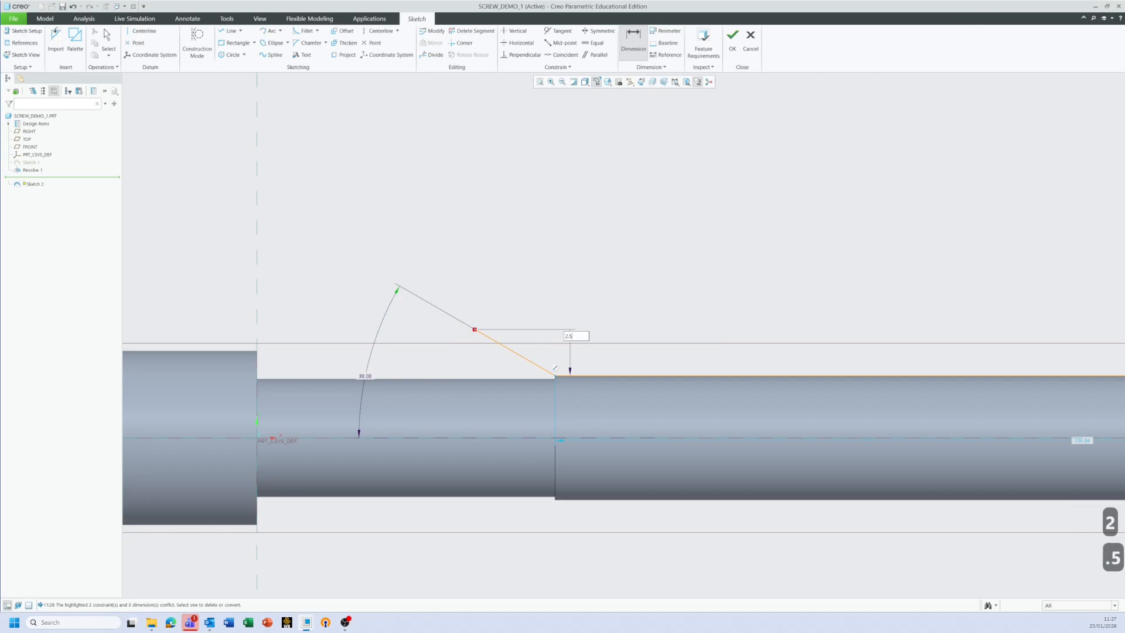
key("Return")
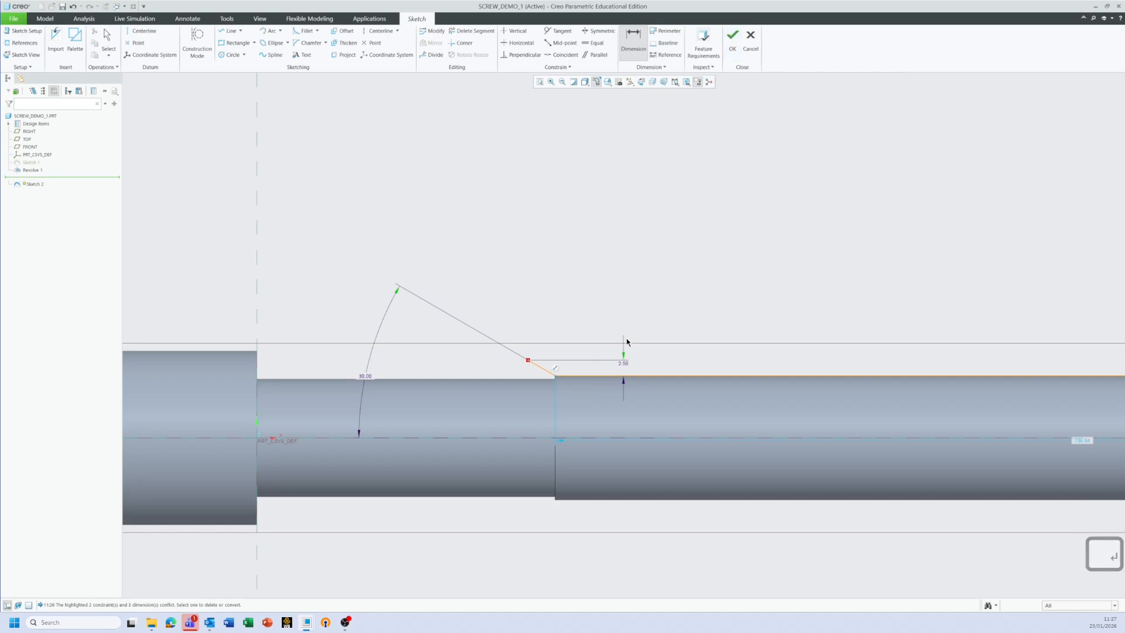
Add a datum centerline along the shaft's horizontal axis and finish the sketch
scroll(673, 393, "down", 3)
scroll(673, 392, "up", 1)
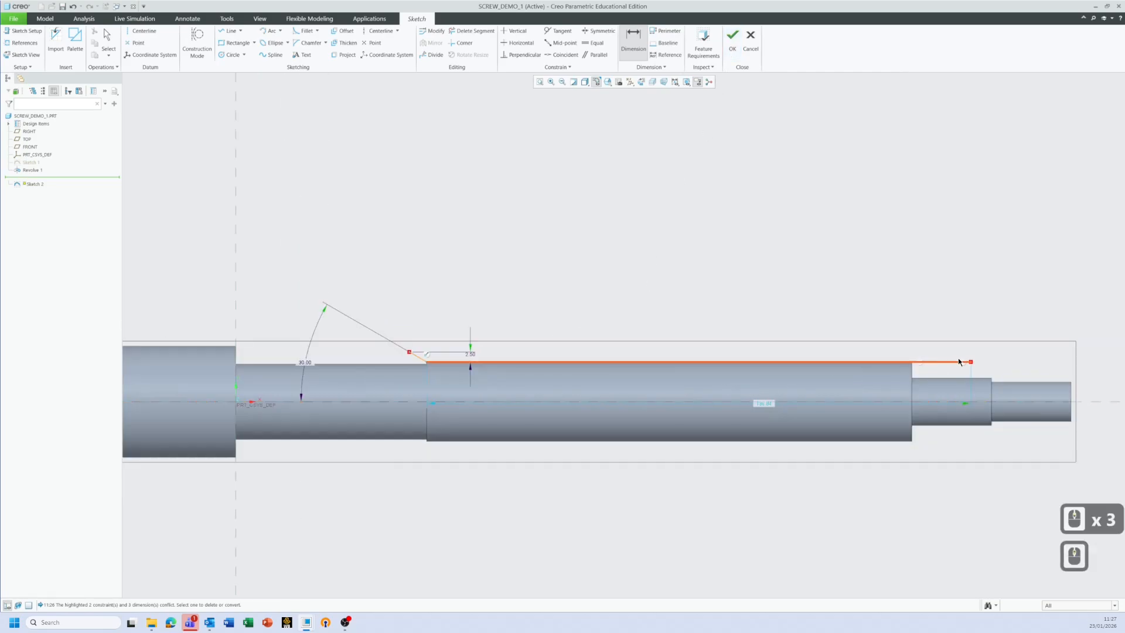
left_click(141, 30)
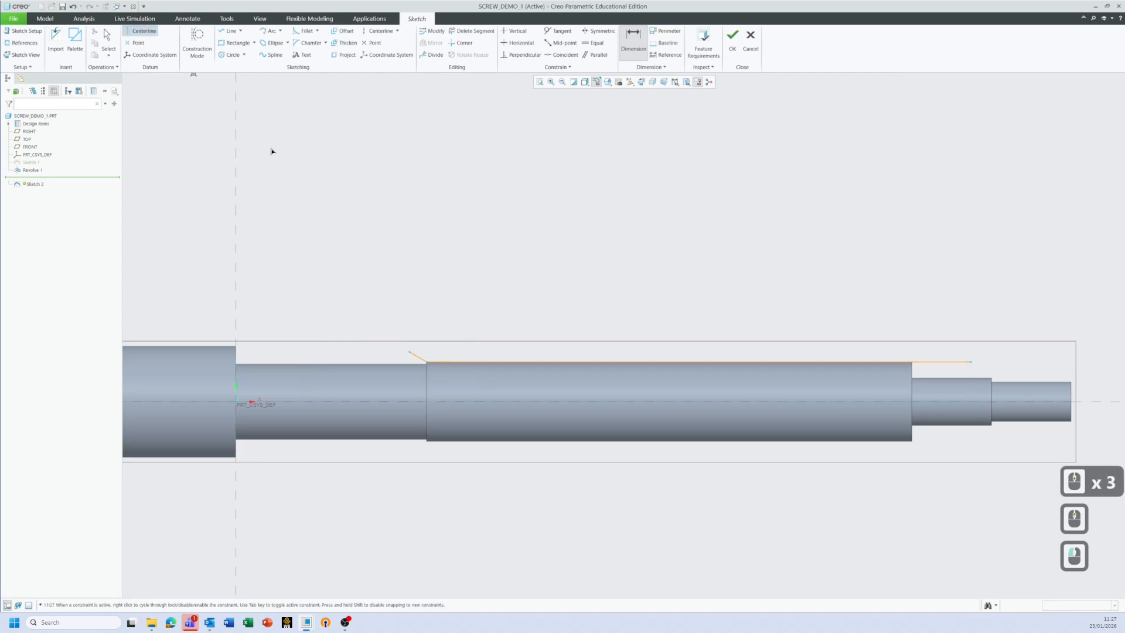
left_click(495, 404)
left_click(800, 404)
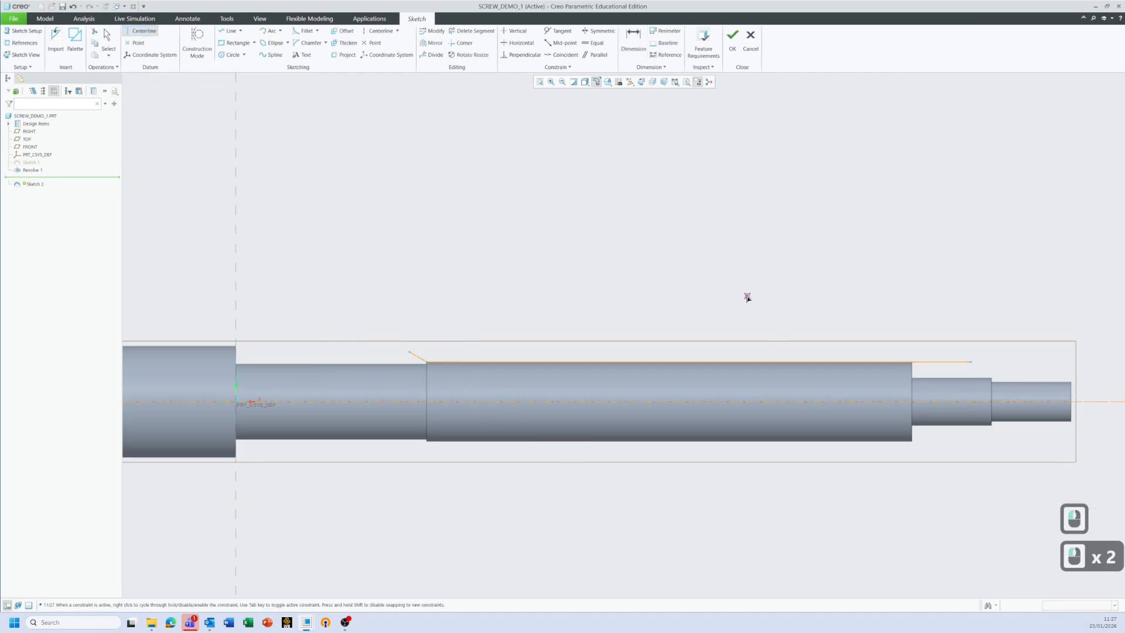
middle_click(746, 296)
left_click(732, 41)
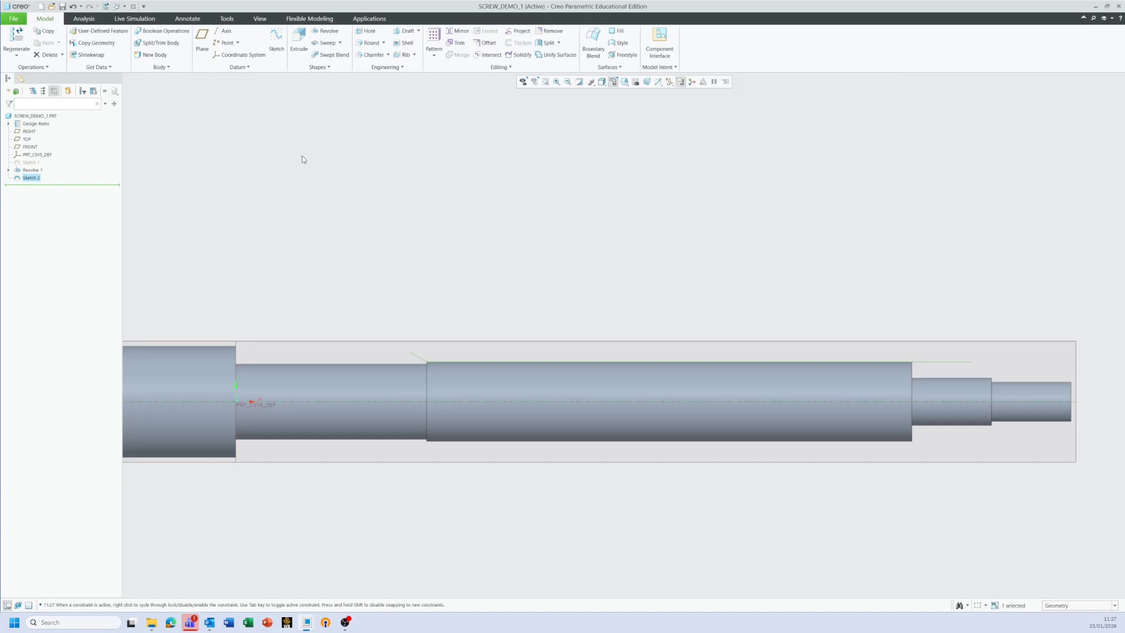
Start a Helical Sweep using the finished profile sketch and set its pitch to 5
left_click(340, 43)
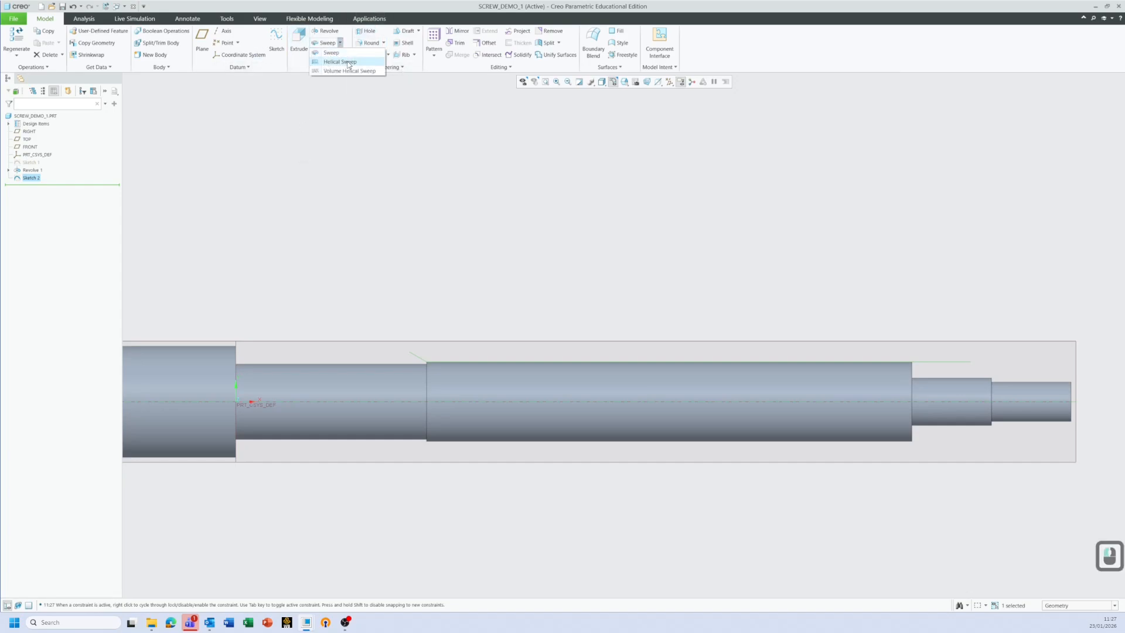
left_click(348, 63)
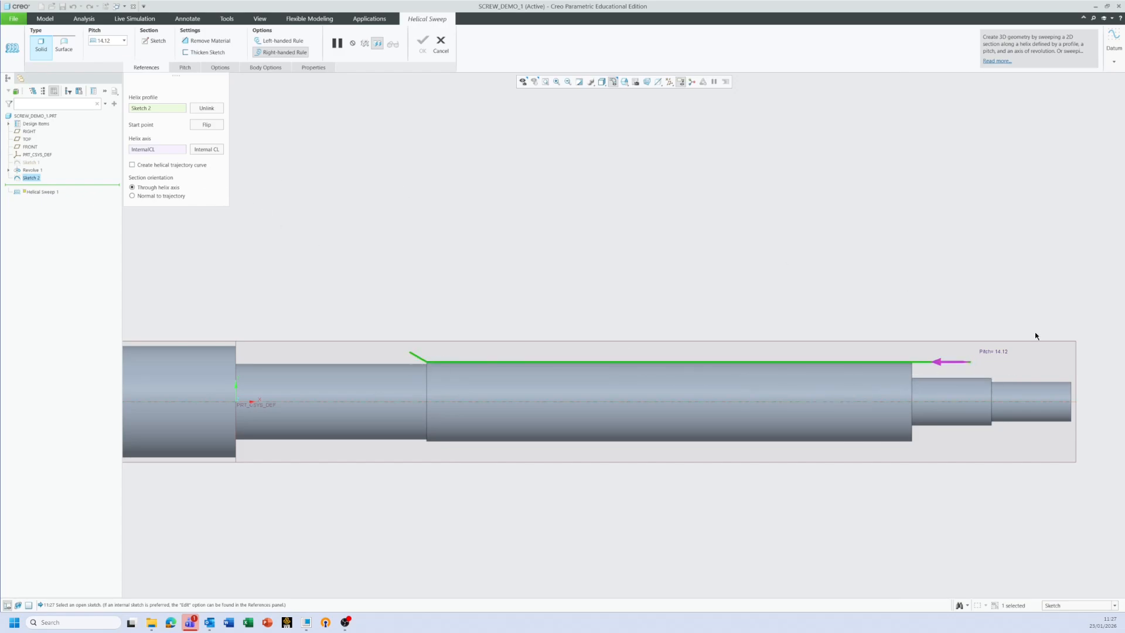
left_click(113, 43)
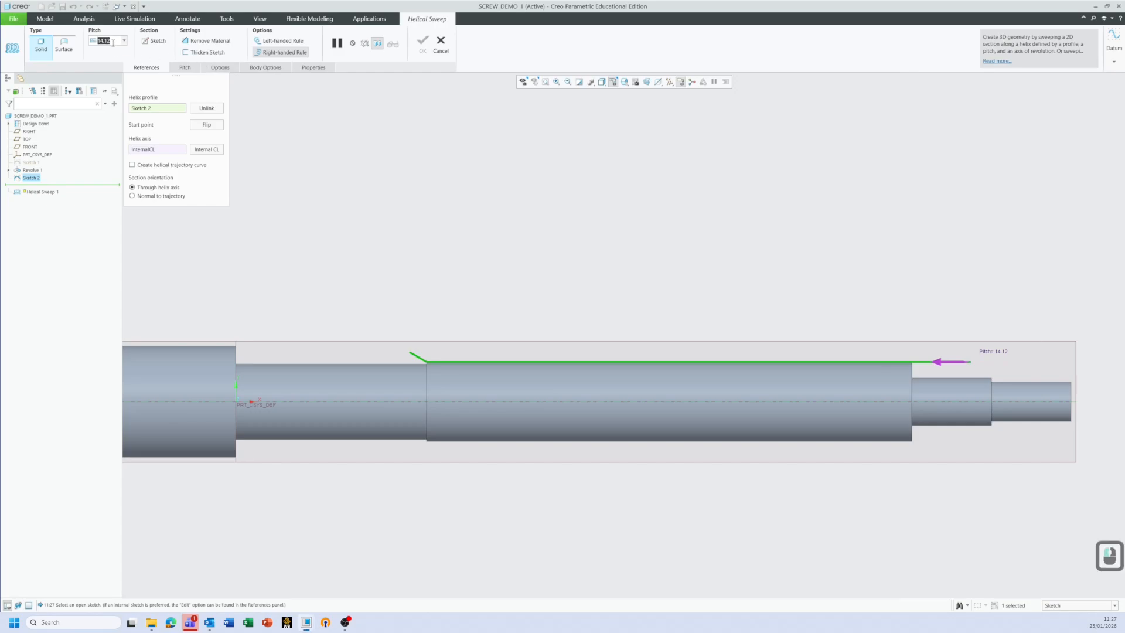
type("5")
key("Return")
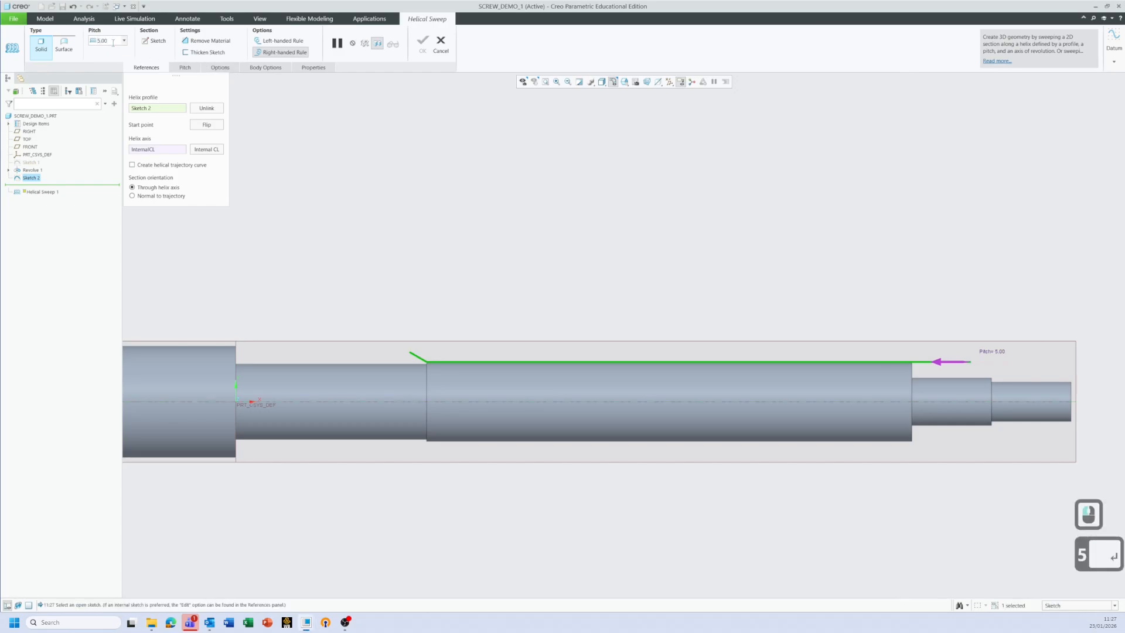
Sketch the sweep section as a small square cornered on the helix start point, lying below the profile line toward the screw head
left_click(163, 45)
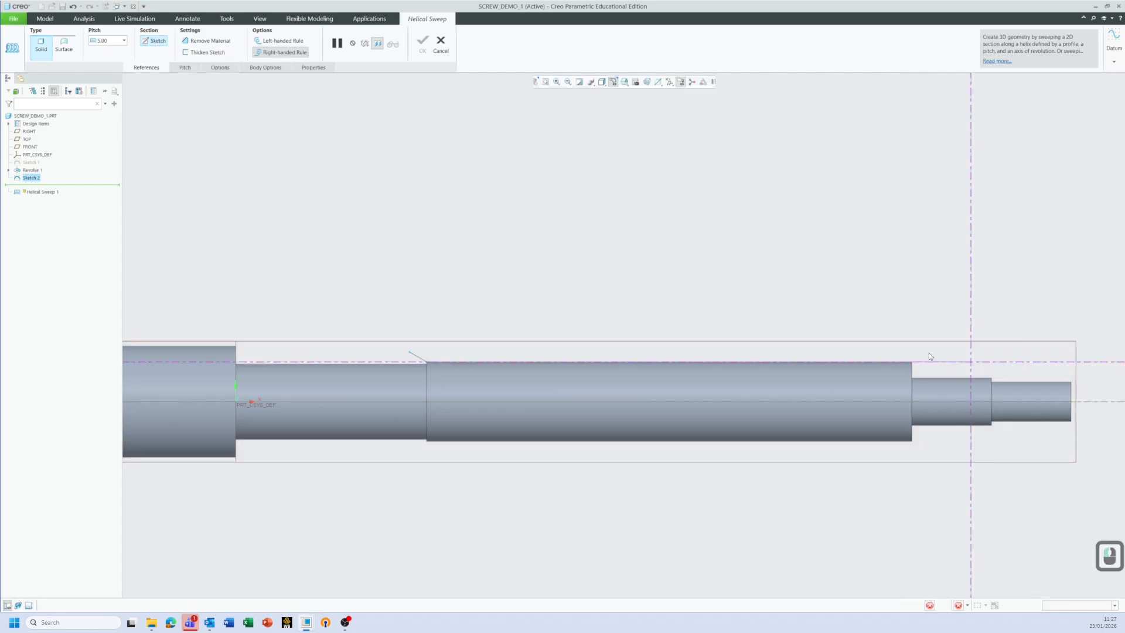
scroll(971, 362, "up", 5)
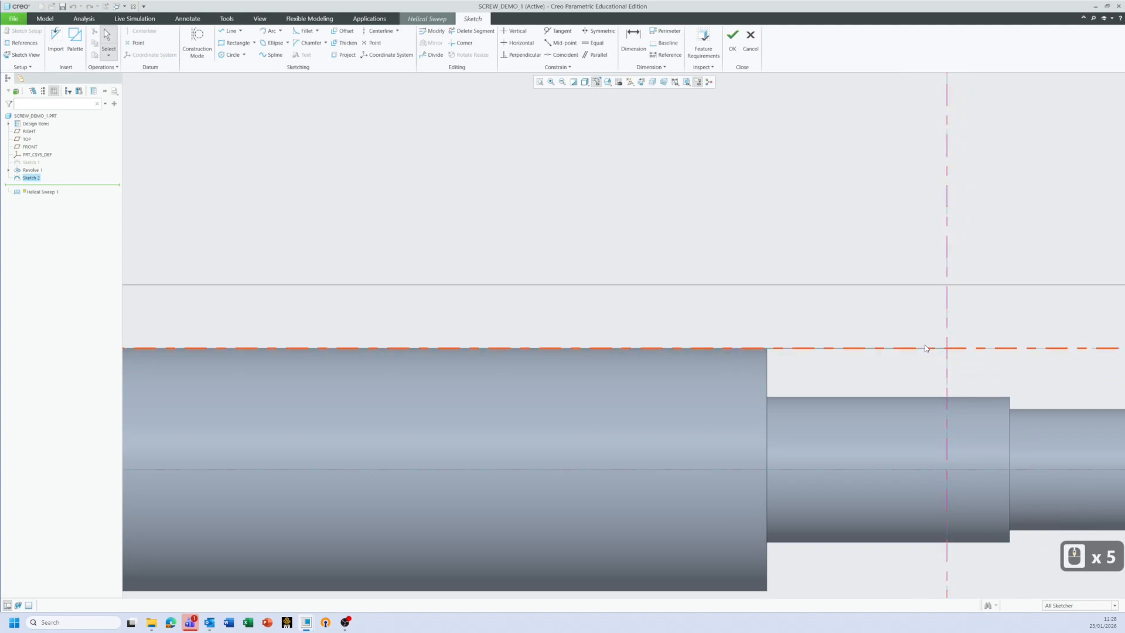
left_click(239, 44)
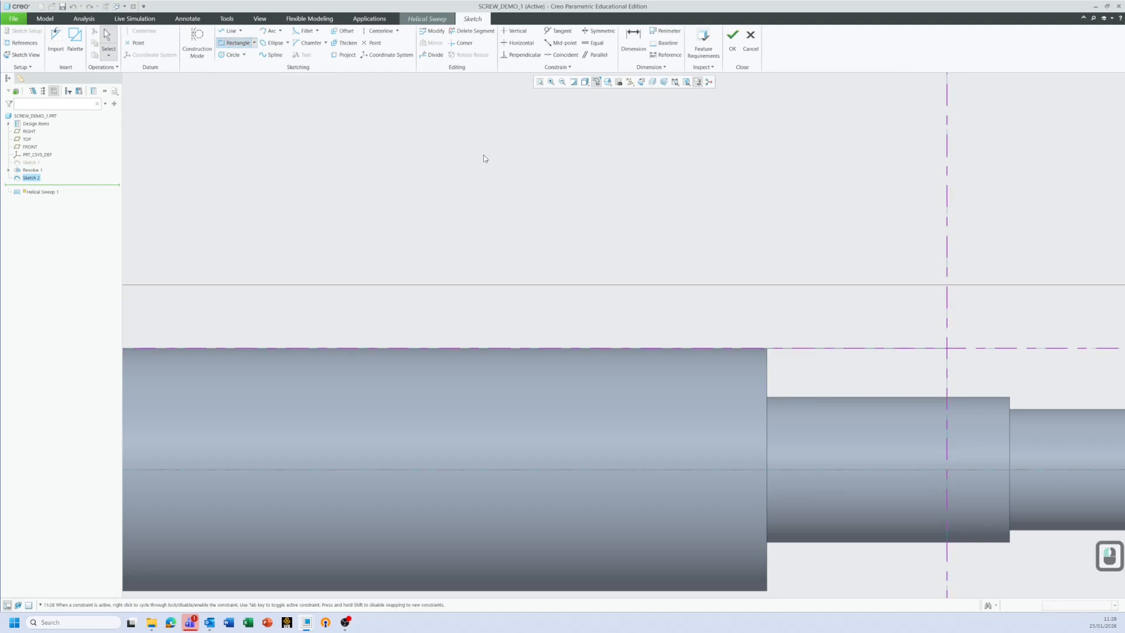
left_click(948, 350)
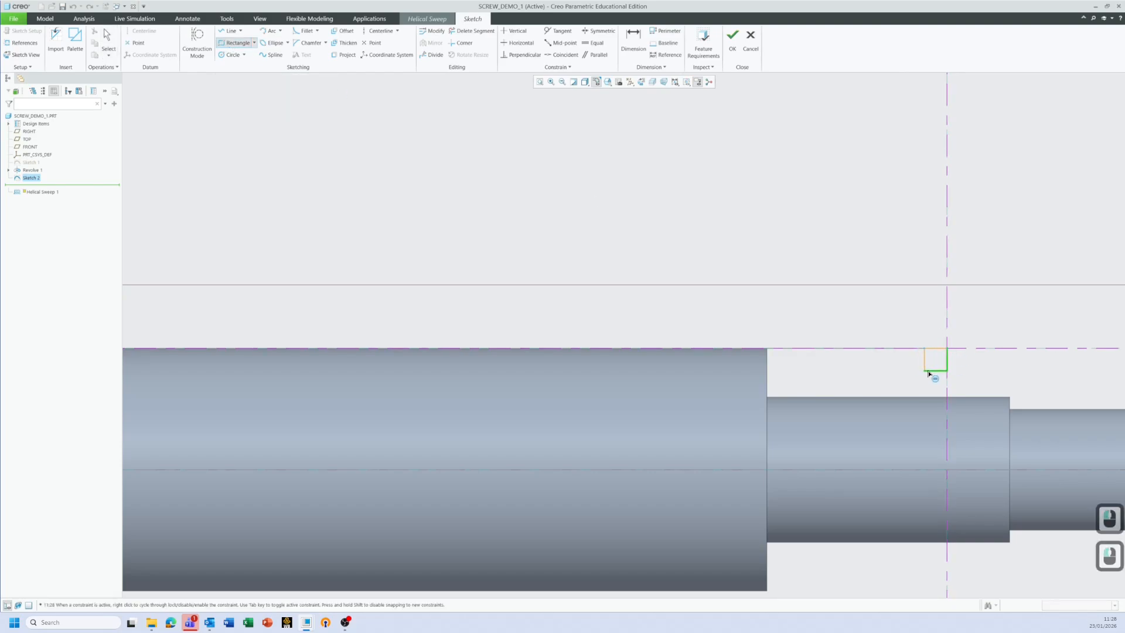
left_click(929, 373)
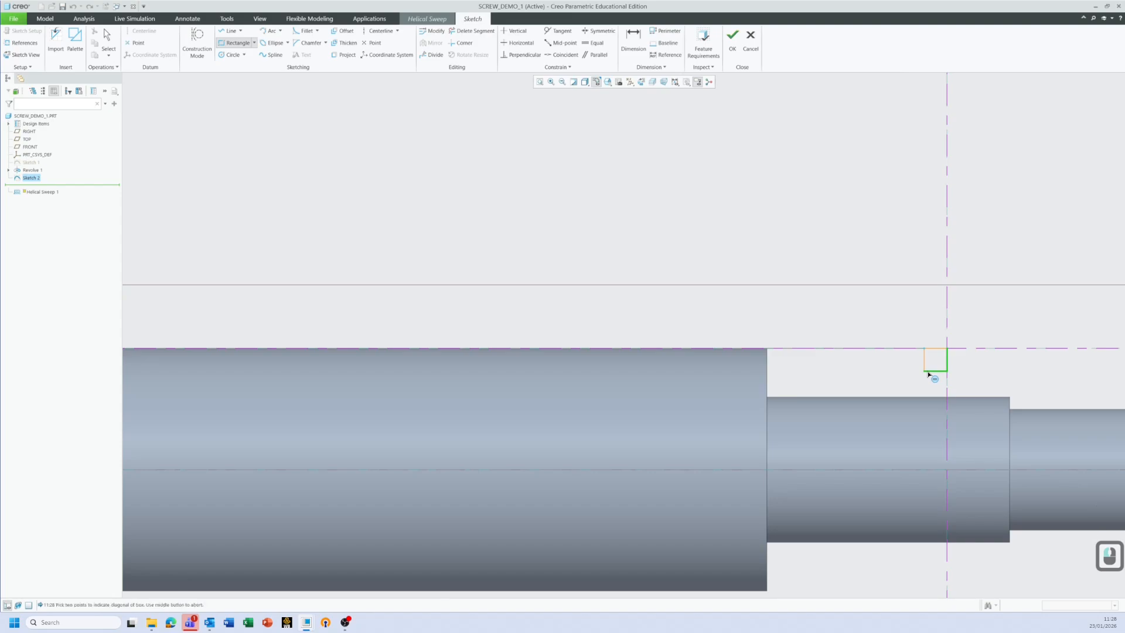
middle_click(889, 311)
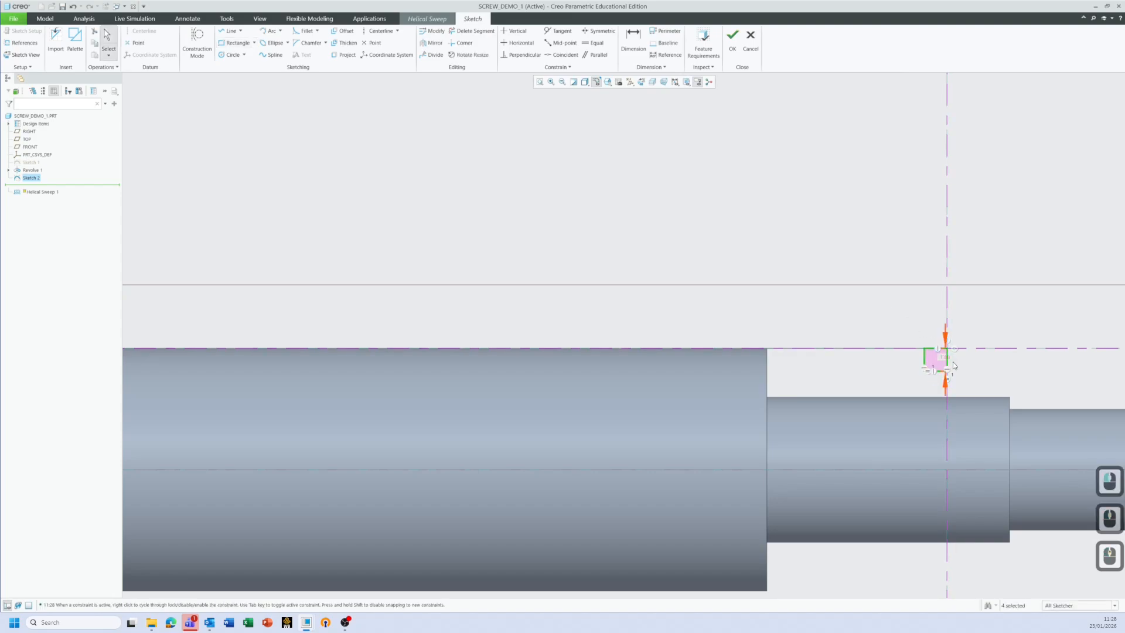
Set the square section's side to 2.5 and finish the section sketch
scroll(941, 367, "down", 5)
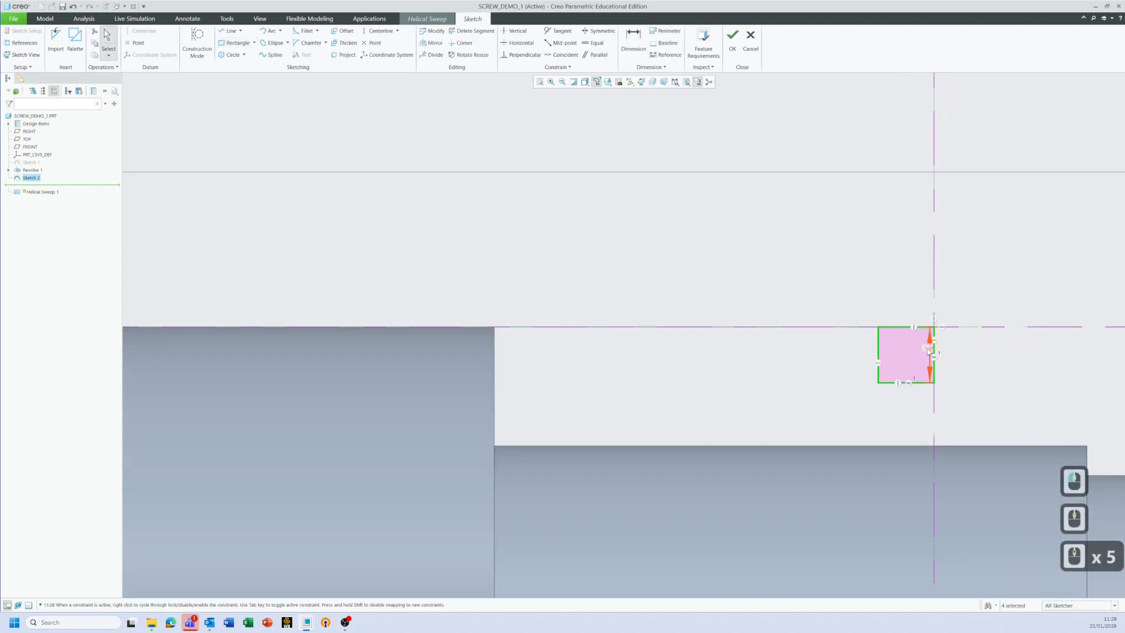
double_click(930, 355)
type("2.5")
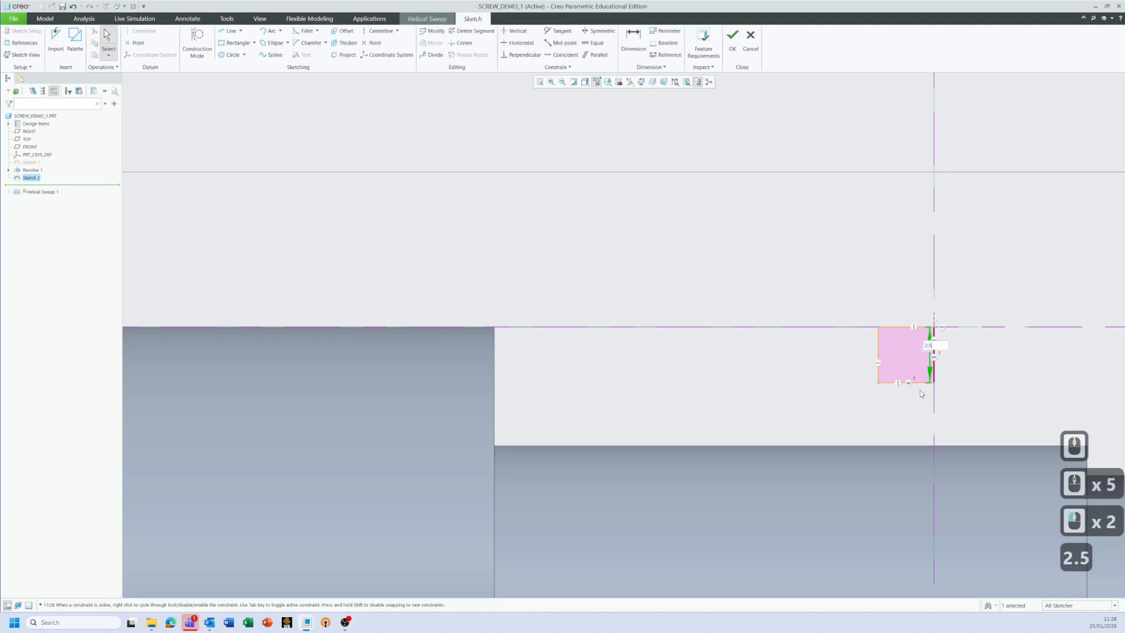
key("Return")
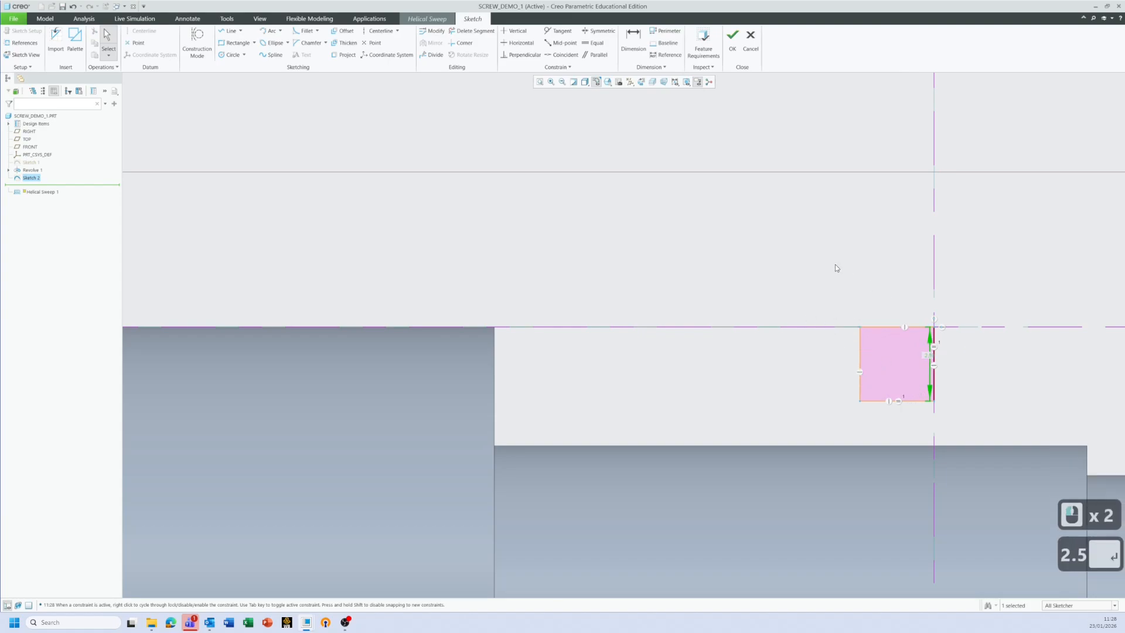
scroll(855, 305, "down", 4)
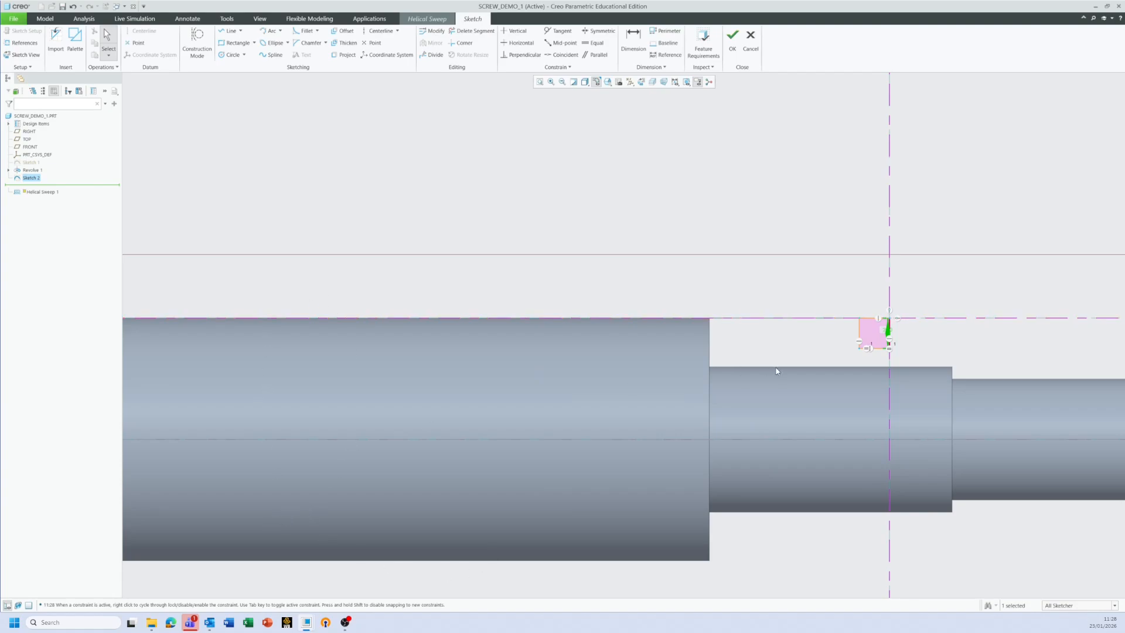
scroll(777, 371, "down", 5)
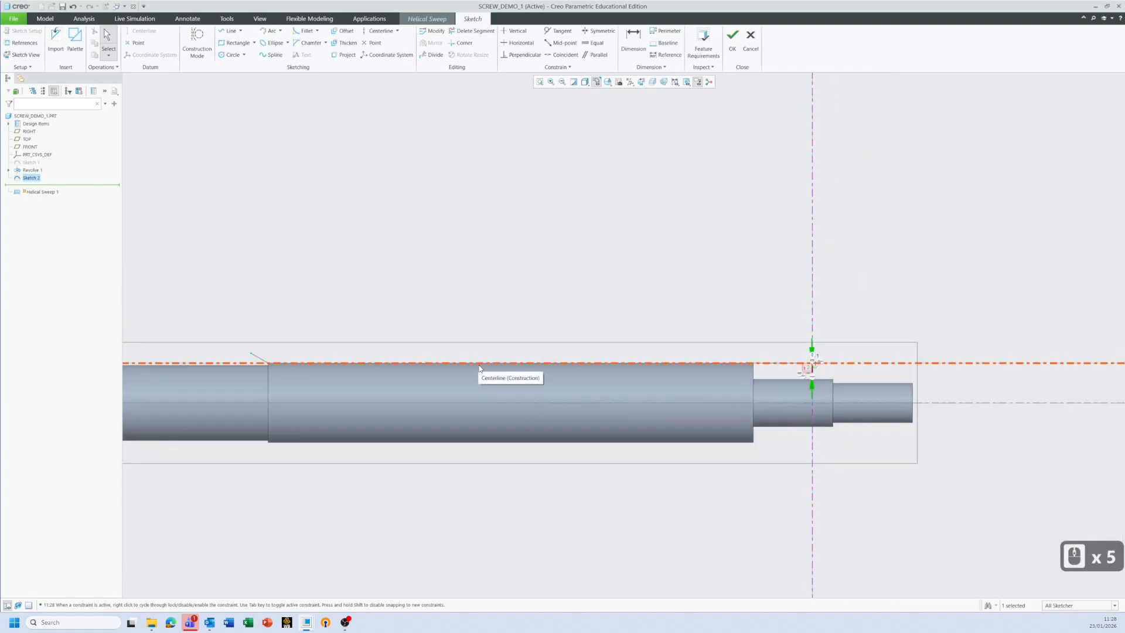
left_click(732, 38)
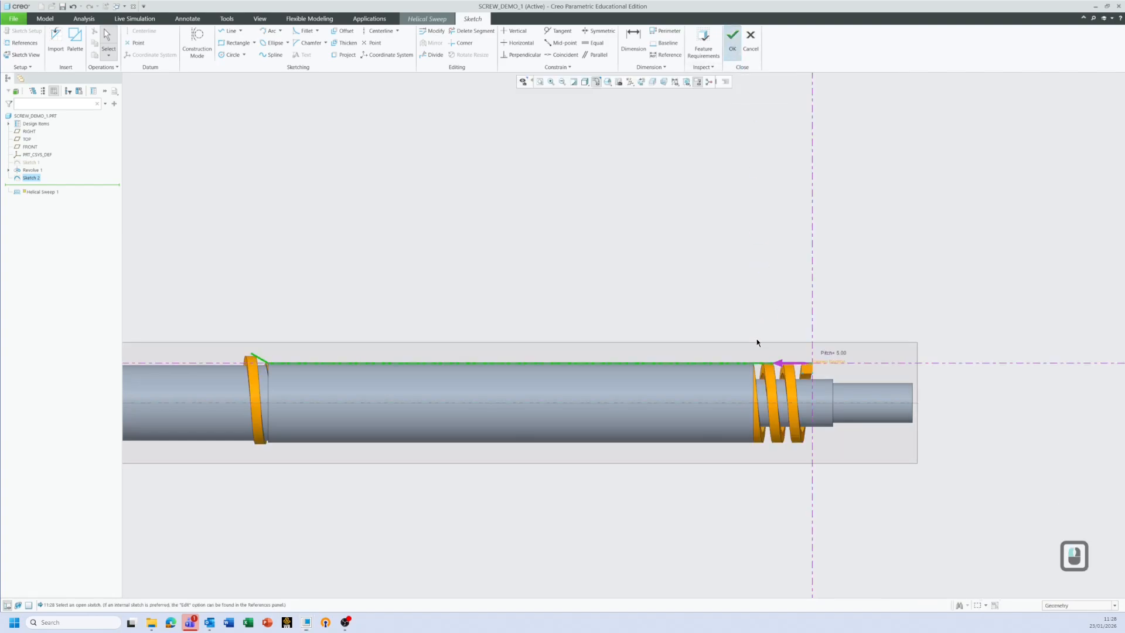
Make the helical sweep remove material so it cuts the thread groove into the shaft
scroll(324, 491, "up", 2)
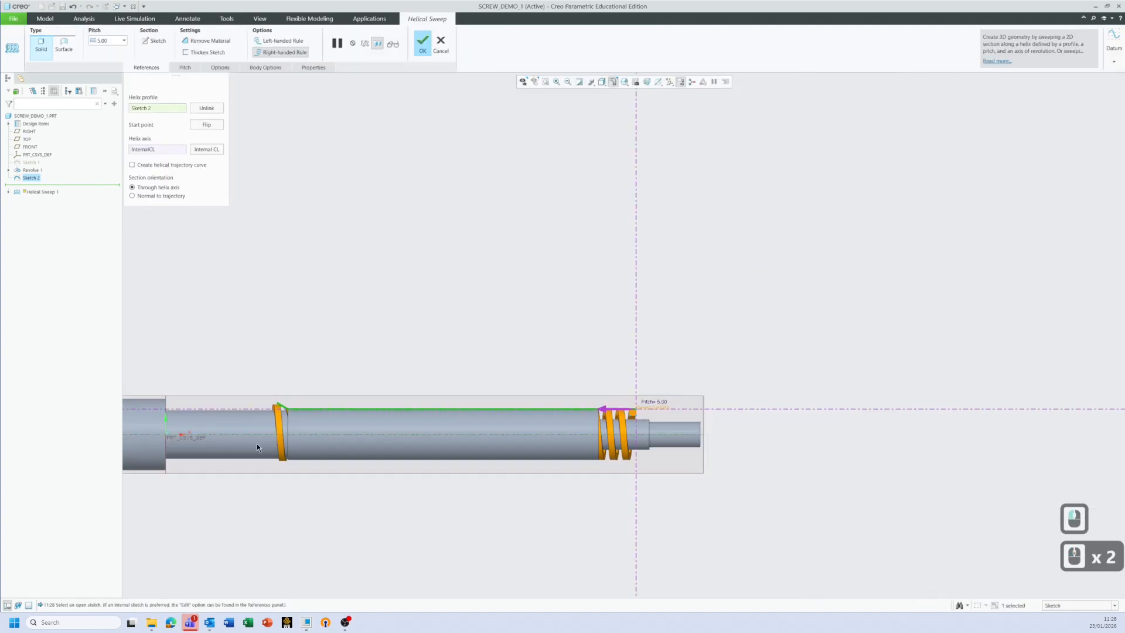
scroll(255, 441, "down", 3)
mouse_move(352, 332)
middle_mouse_down()
mouse_move(333, 380)
mouse_move(341, 316)
mouse_move(350, 375)
middle_mouse_up()
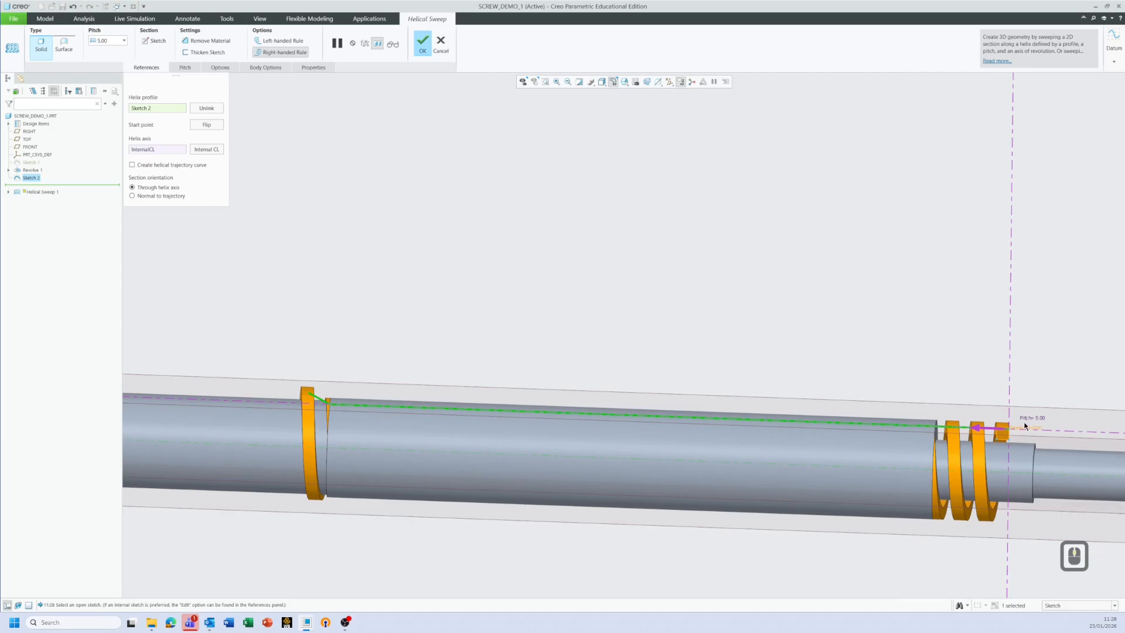
left_click(216, 42)
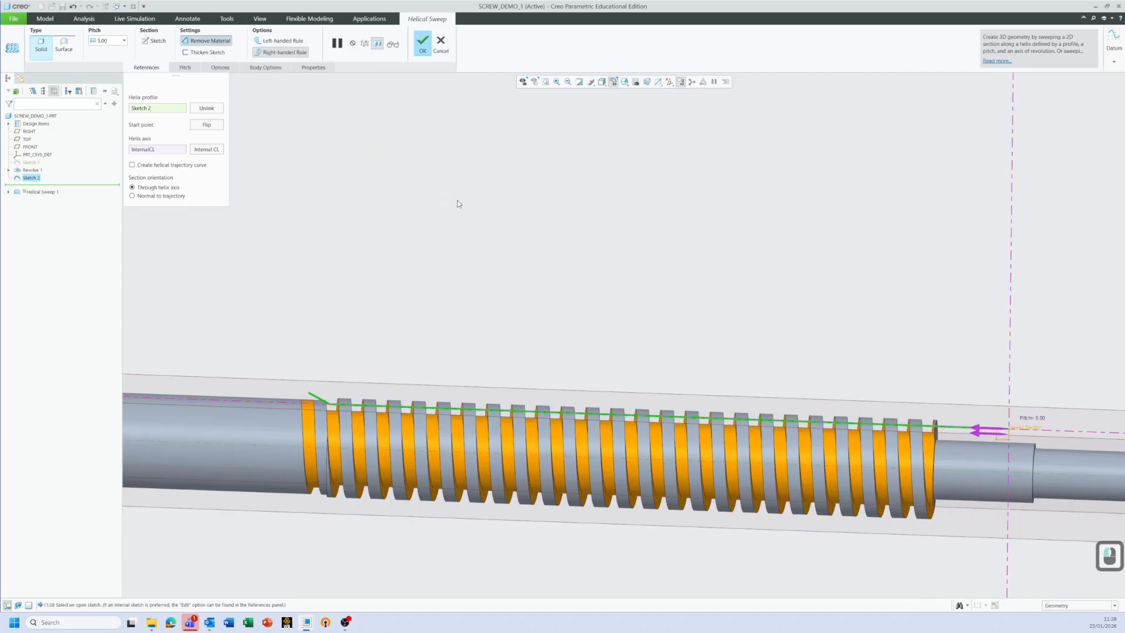
scroll(395, 372, "up", 2)
scroll(380, 315, "down", 3)
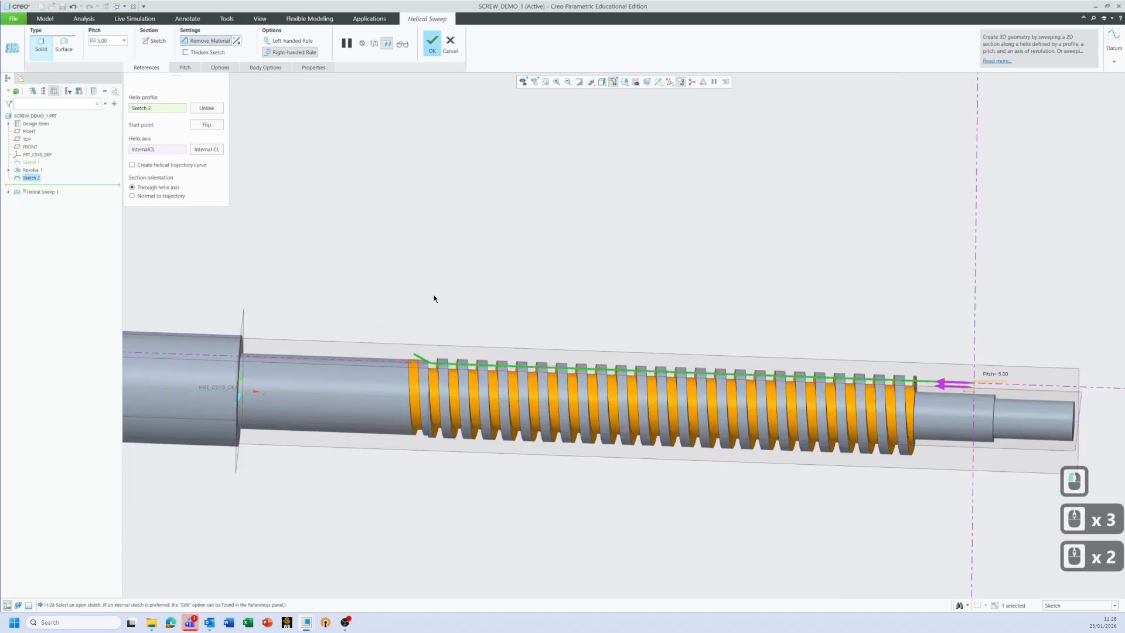
mouse_move(434, 298)
middle_mouse_down()
mouse_move(420, 381)
mouse_move(432, 251)
mouse_move(432, 284)
mouse_move(412, 262)
mouse_move(429, 253)
middle_mouse_up()
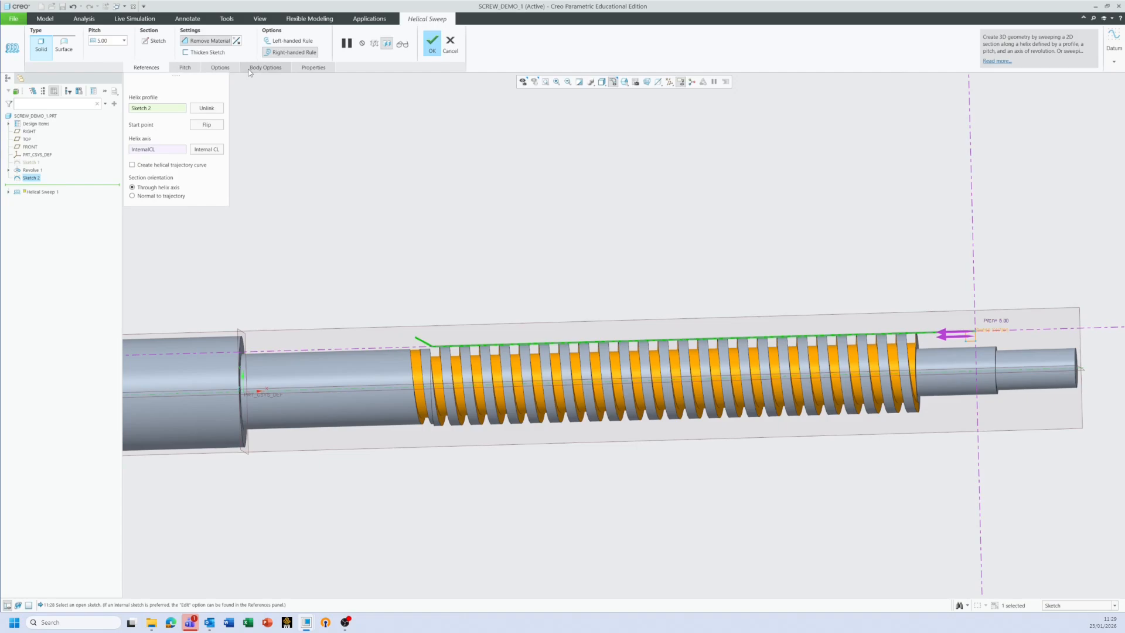
Enable creation of the helical trajectory curve and complete the helical sweep cut
left_click(223, 69)
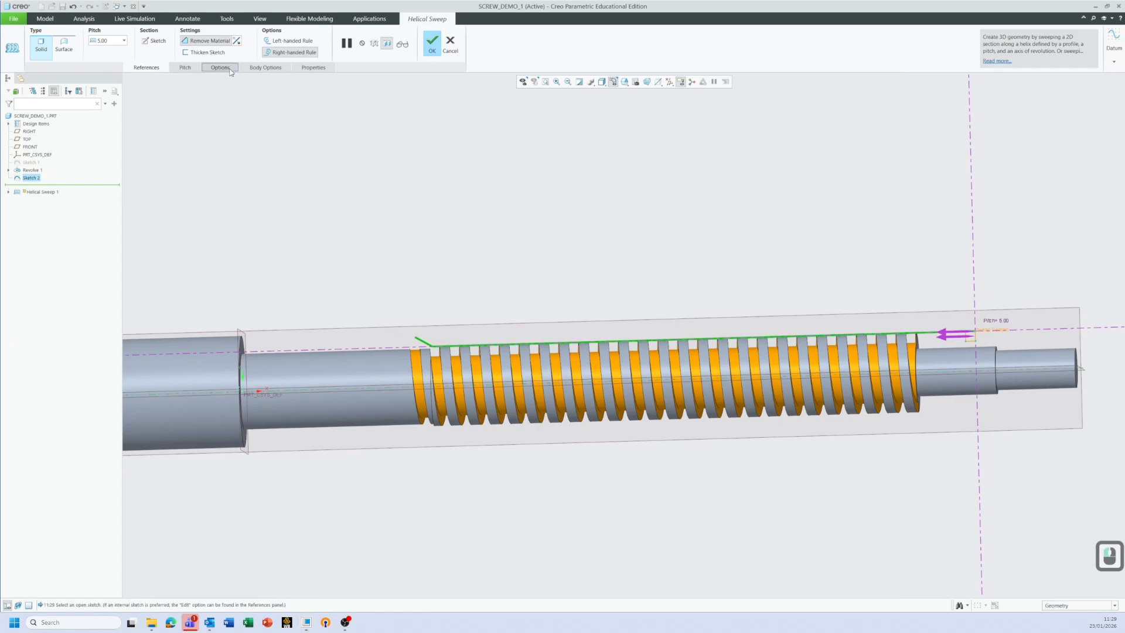
left_click(267, 69)
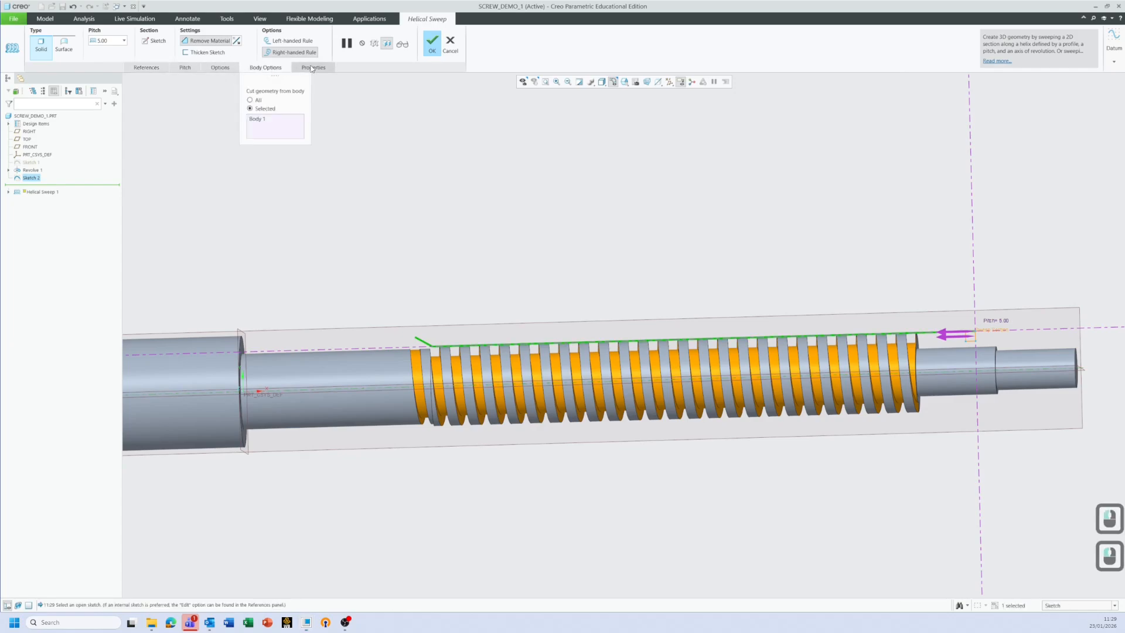
left_click(183, 68)
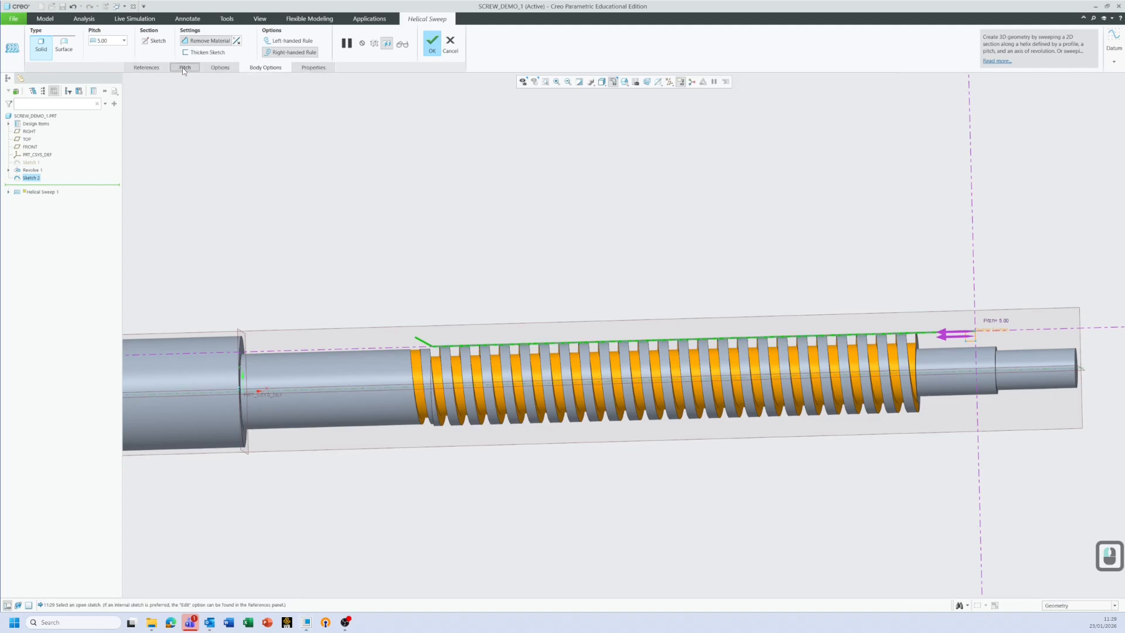
left_click(225, 68)
left_click(147, 68)
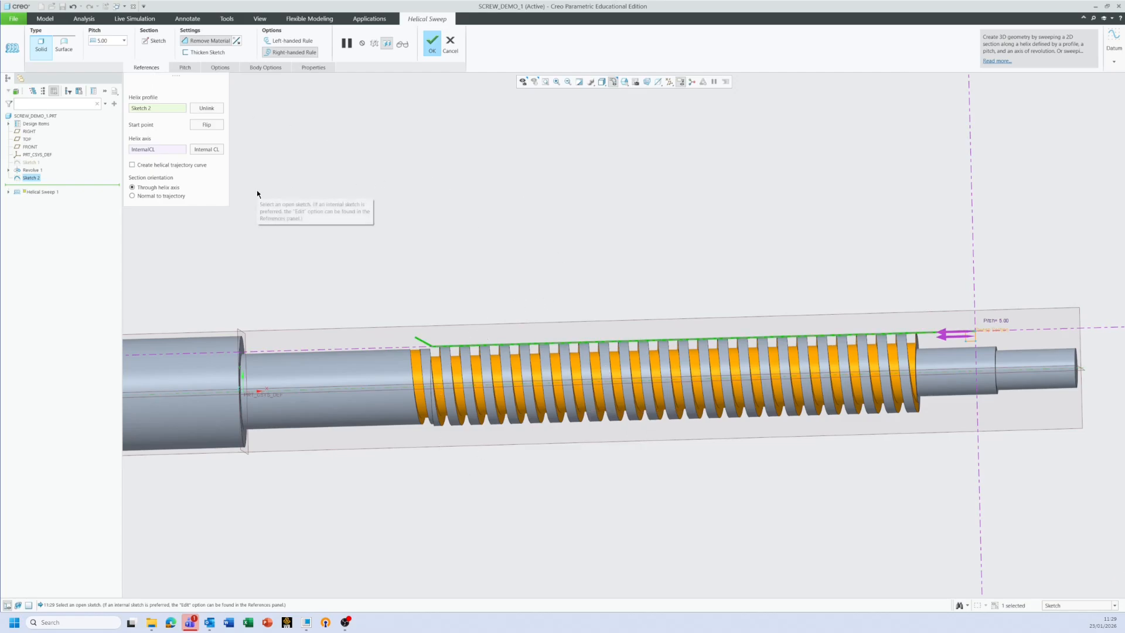
left_click(144, 166)
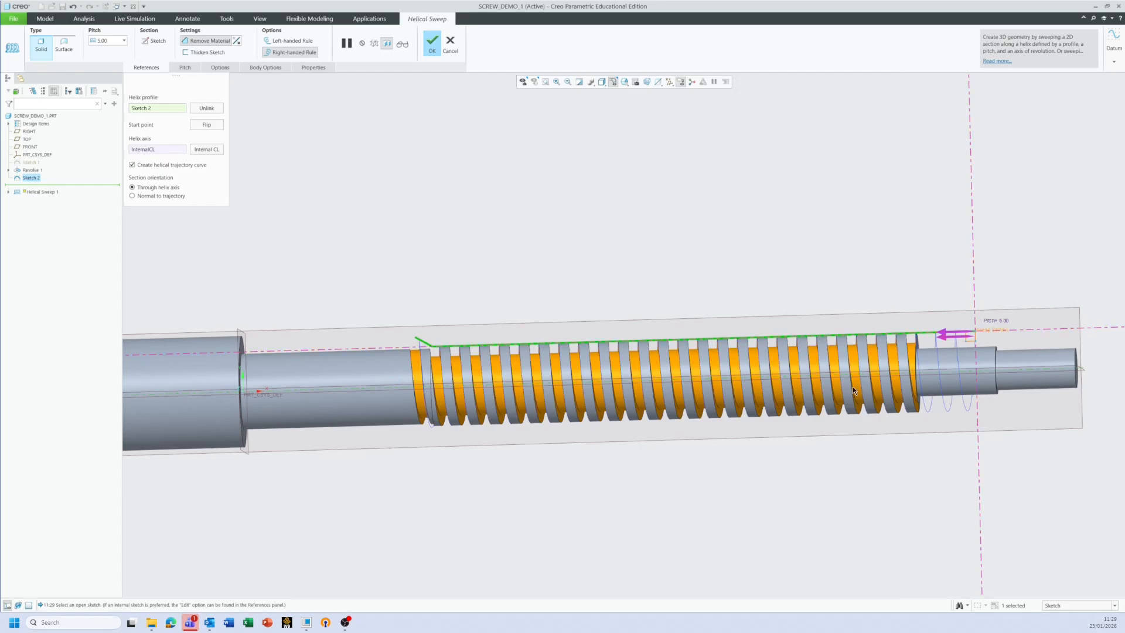
left_click(431, 43)
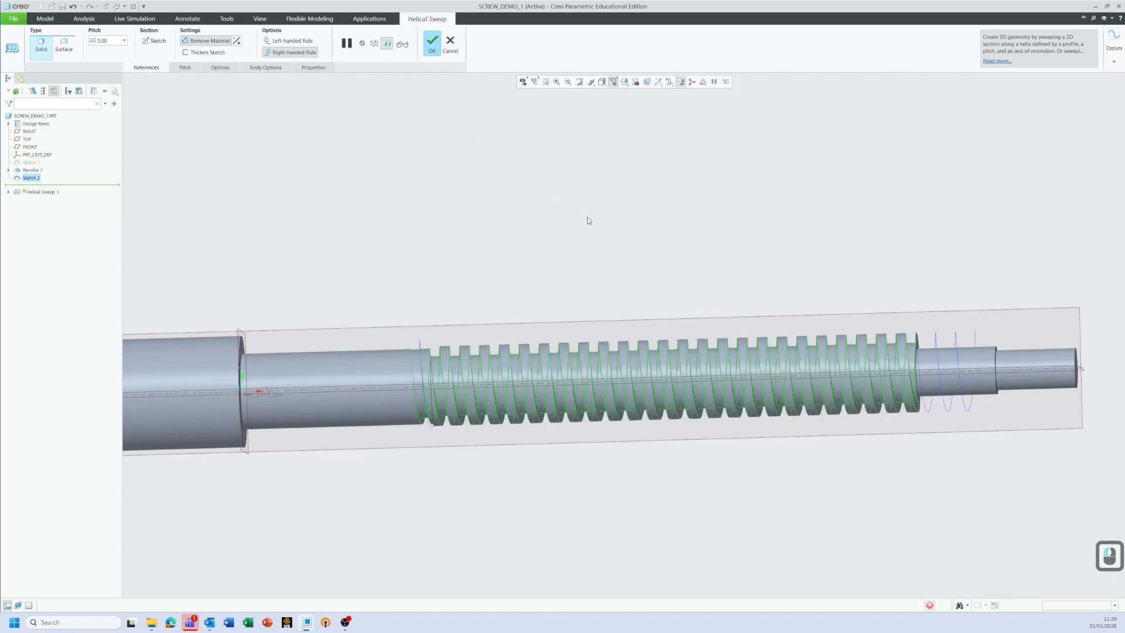
Copy the thread's helical trajectory curve and paste it as an Approximate composite curve
mouse_move(617, 269)
middle_mouse_down()
mouse_move(582, 267)
mouse_move(573, 279)
mouse_move(605, 282)
middle_mouse_up()
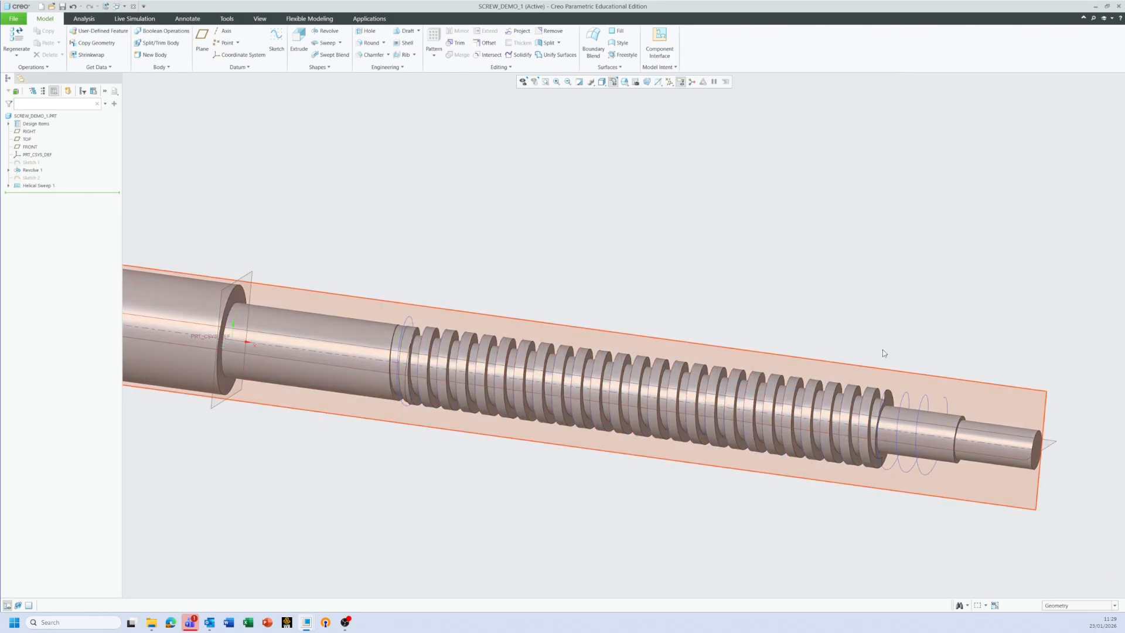
scroll(899, 350, "up", 2)
scroll(925, 384, "down", 2)
scroll(925, 385, "down", 1)
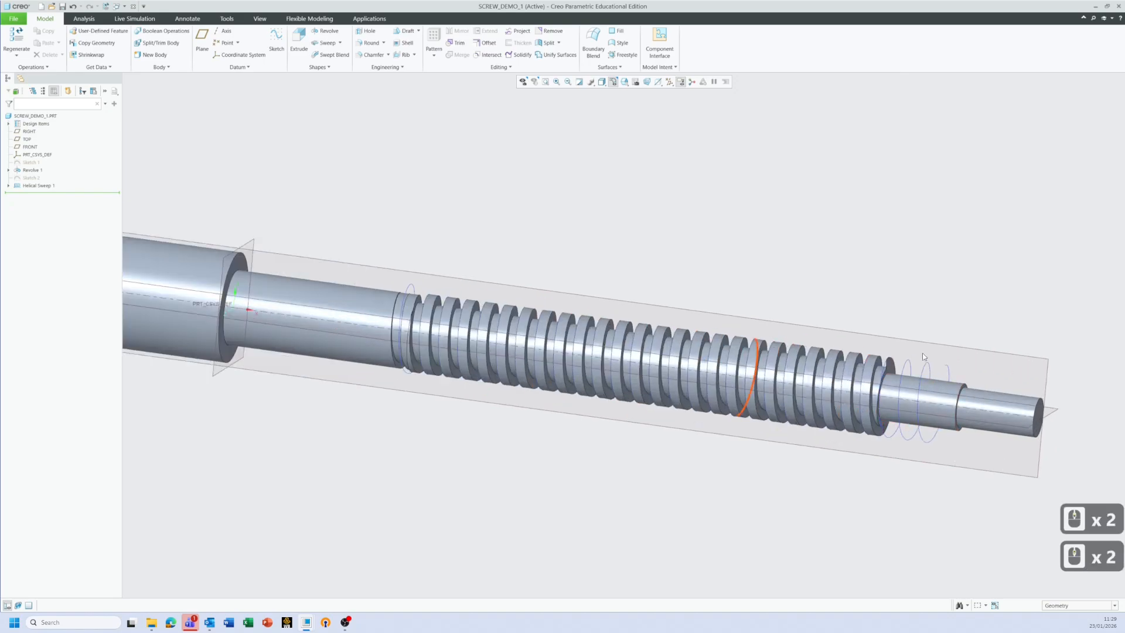
left_click(947, 370)
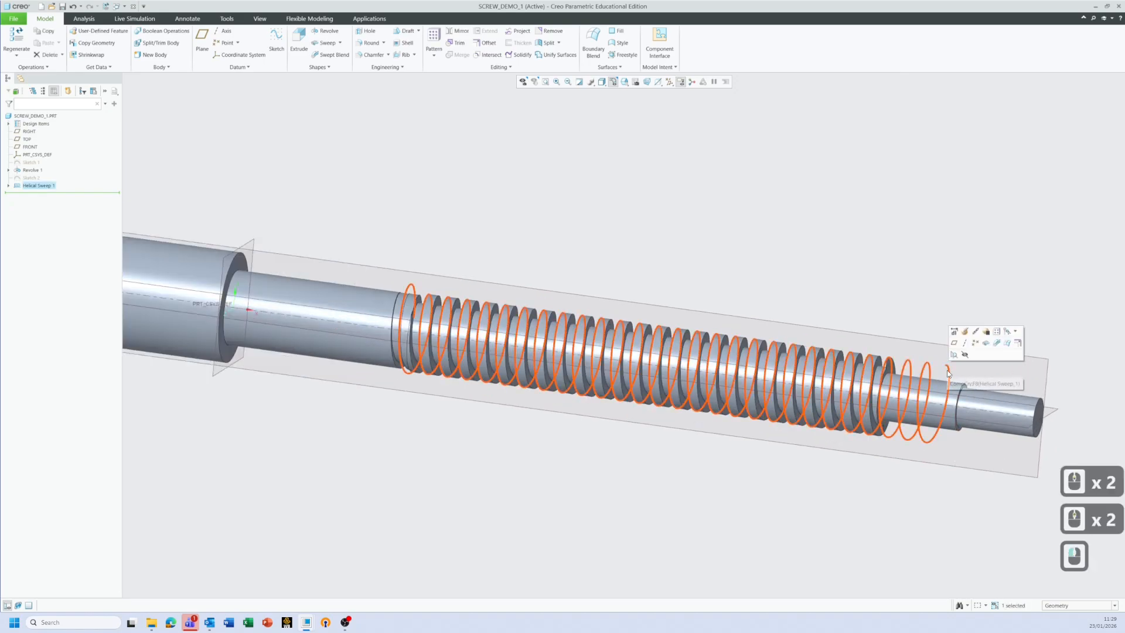
key("ctrl")
key("ctrl+c")
key("ctrl+v")
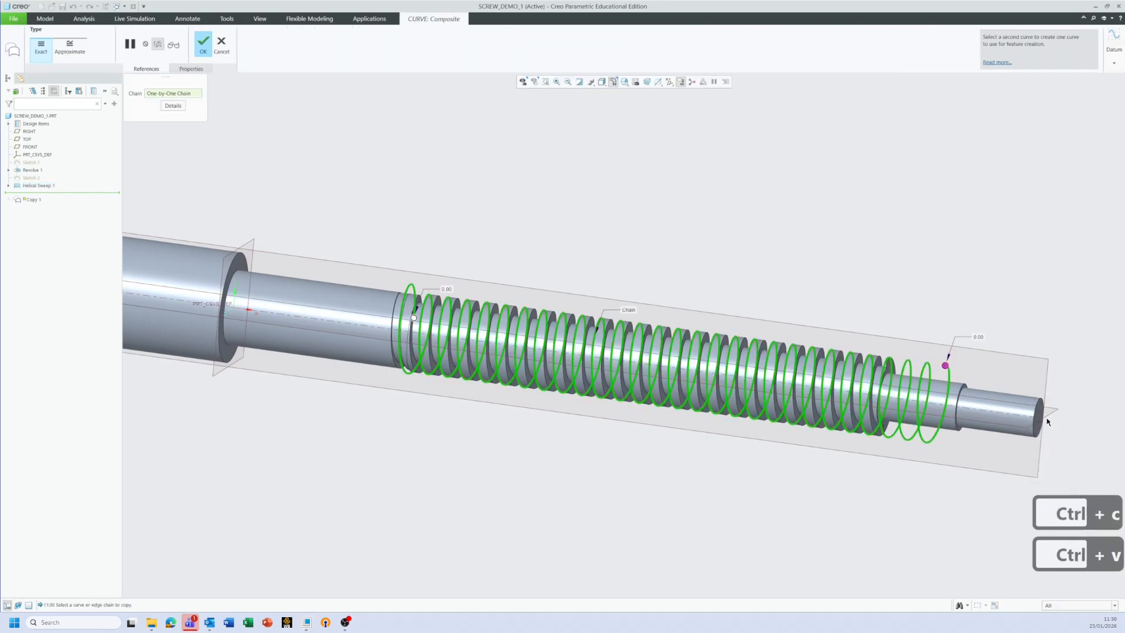
left_click(70, 49)
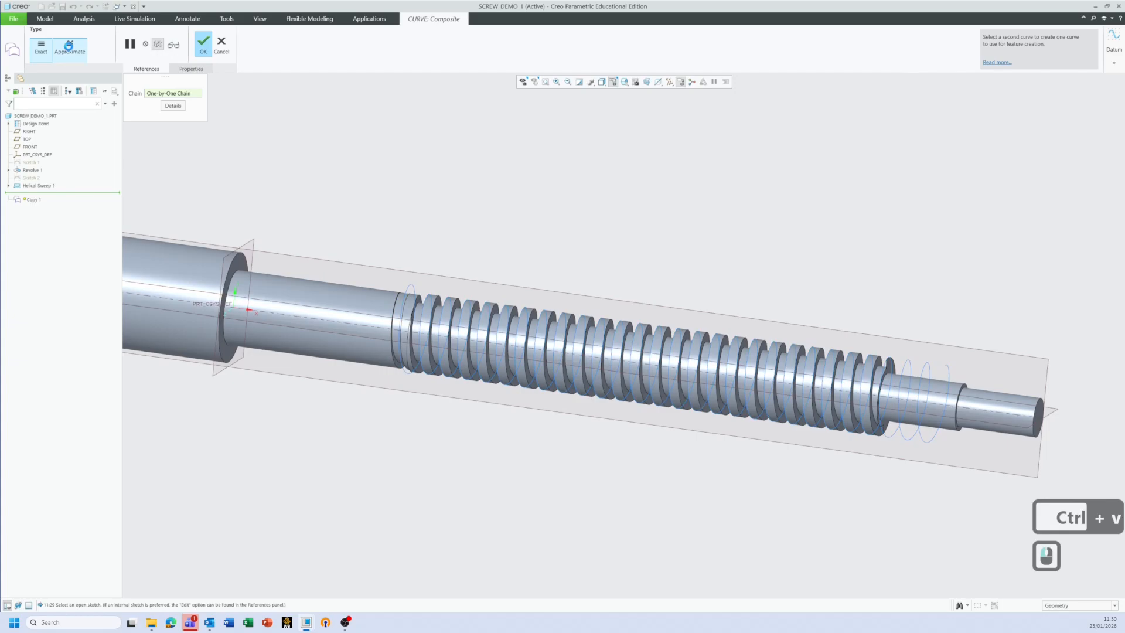
left_click(204, 43)
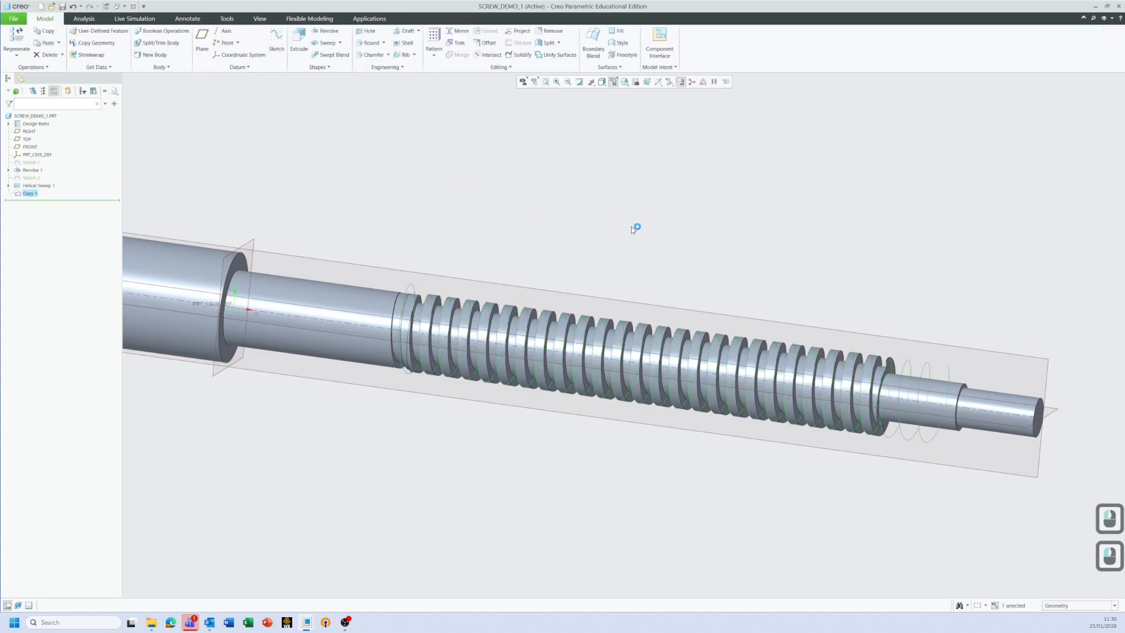